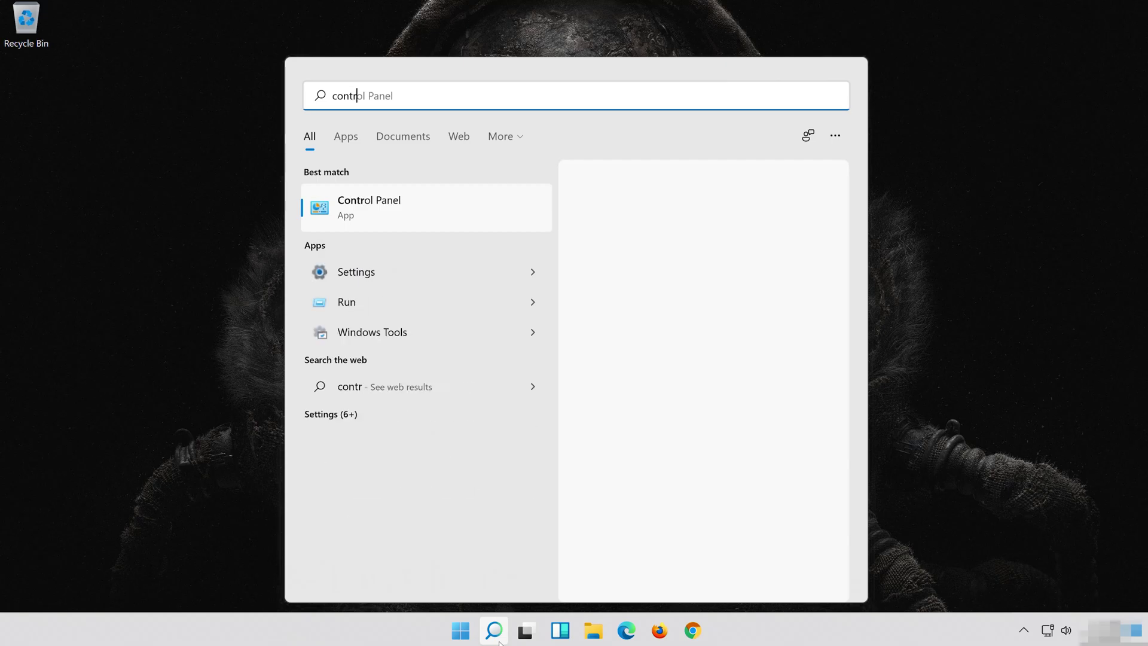
Find and open Control Panel, open the Sound settings under Hardware and Sound, and close the Hardware and Sound window.
{"action": "type", "text": "ne"}
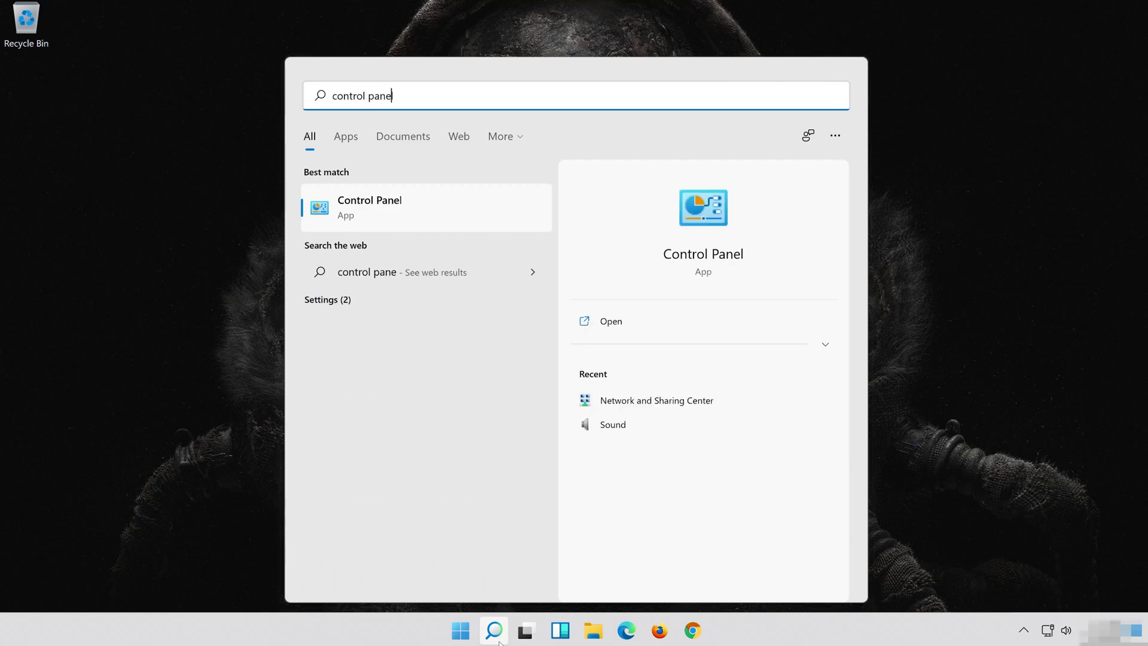
{"action": "type", "text": "l"}
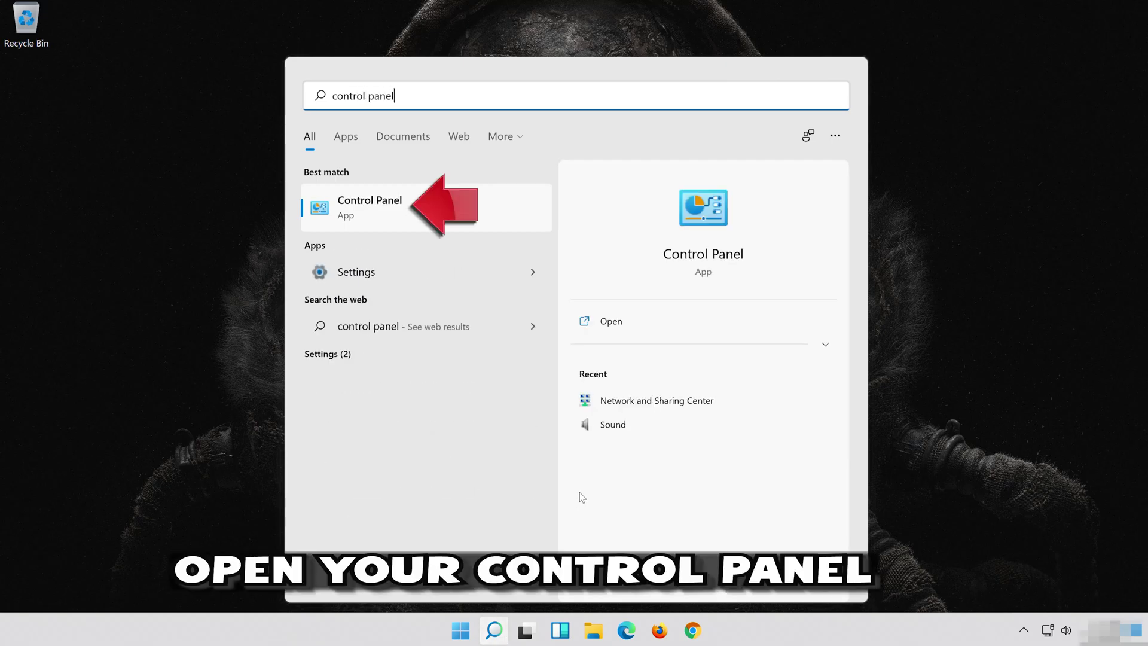
{"action": "left_click", "coordinate": [487, 208]}
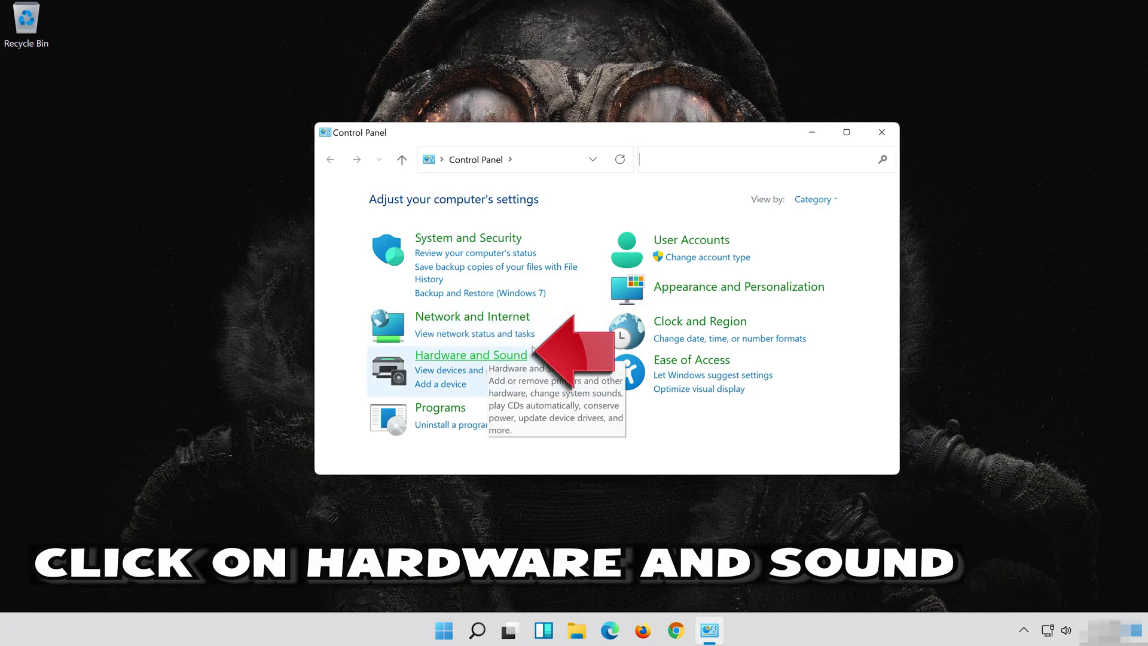
{"action": "left_click", "coordinate": [490, 356]}
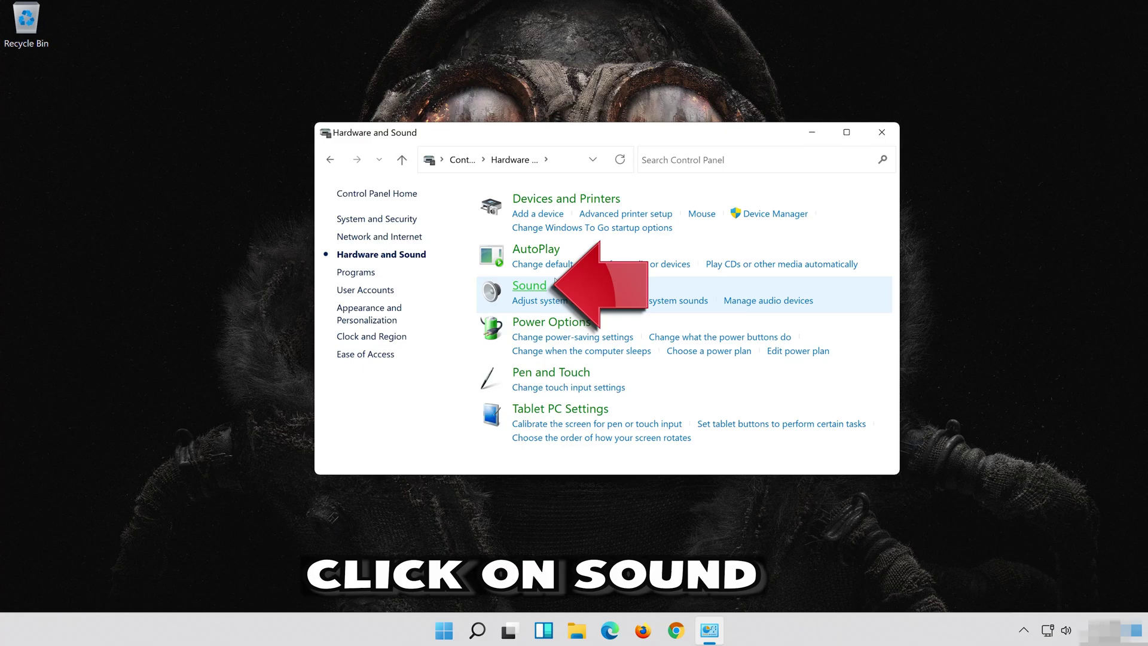
{"action": "left_click", "coordinate": [529, 286]}
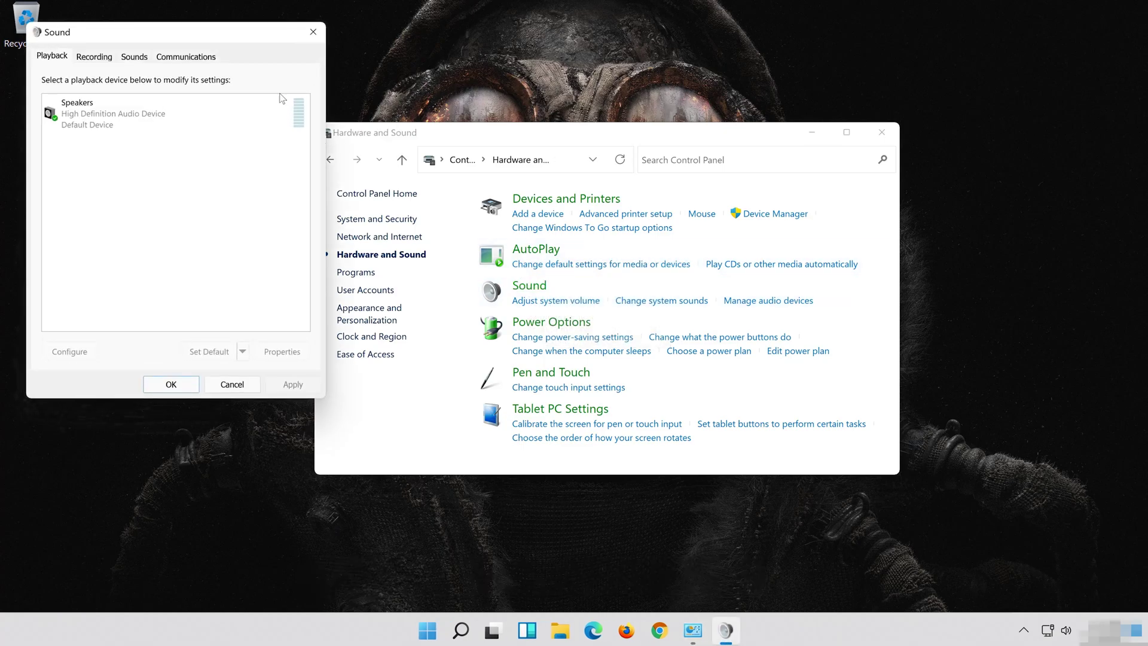
{"action": "left_click_drag", "start_coordinate": [192, 43], "coordinate": [606, 129]}
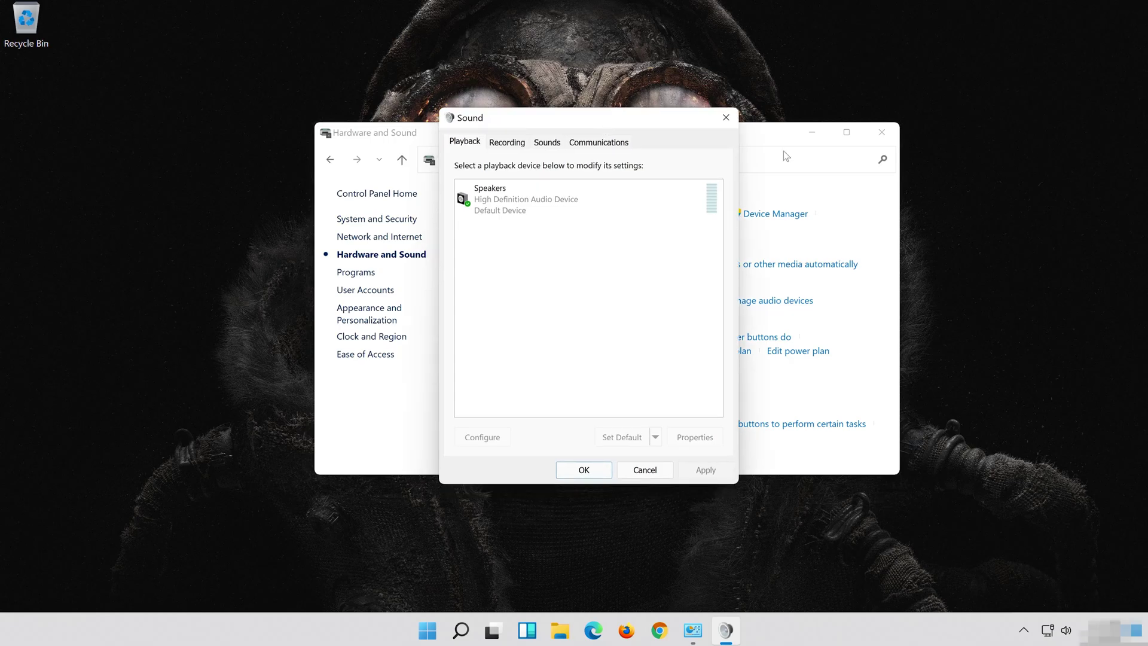
{"action": "left_click", "coordinate": [884, 132]}
Open the properties of the Speakers playback device.
{"action": "left_click", "coordinate": [551, 196]}
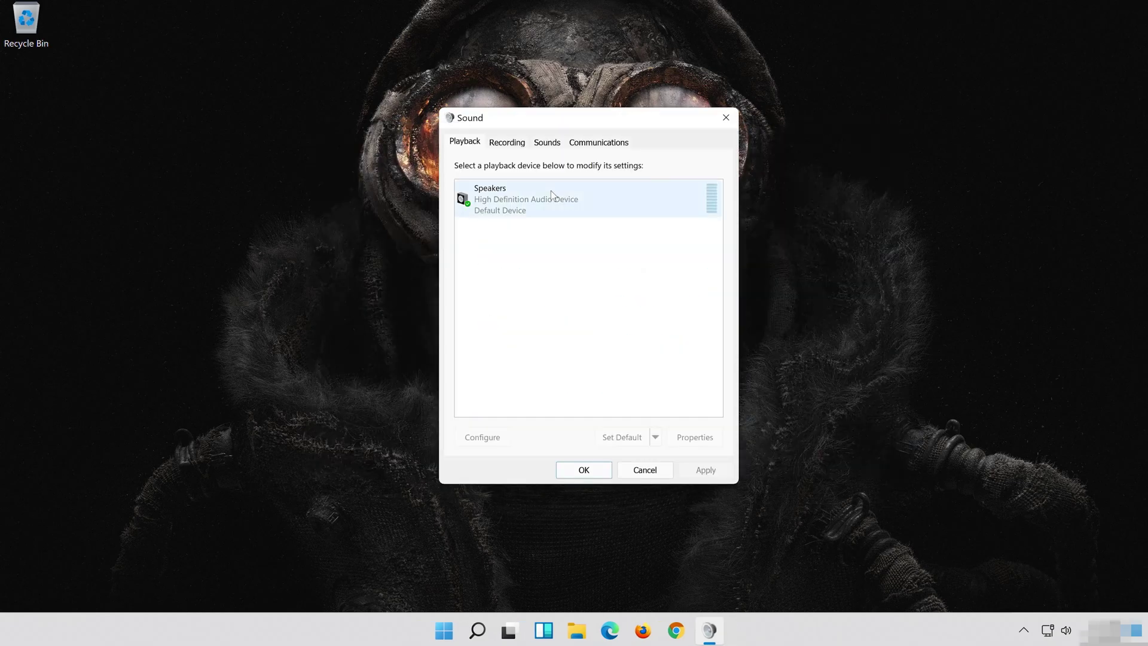
{"action": "left_click", "coordinate": [551, 197]}
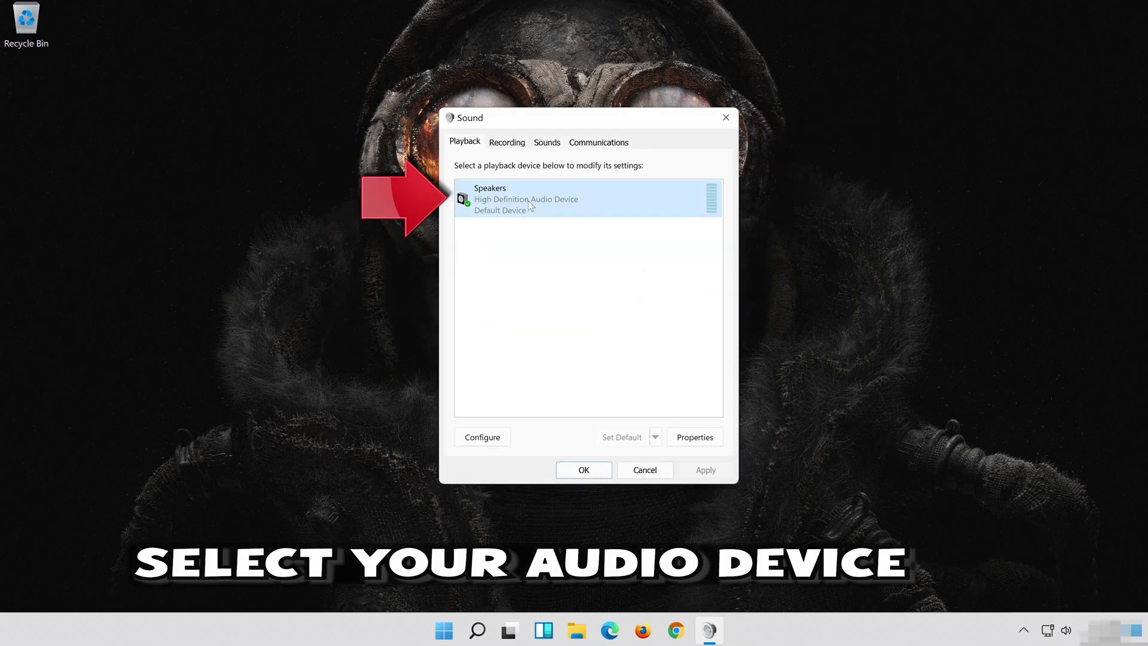
{"action": "right_click", "coordinate": [589, 193]}
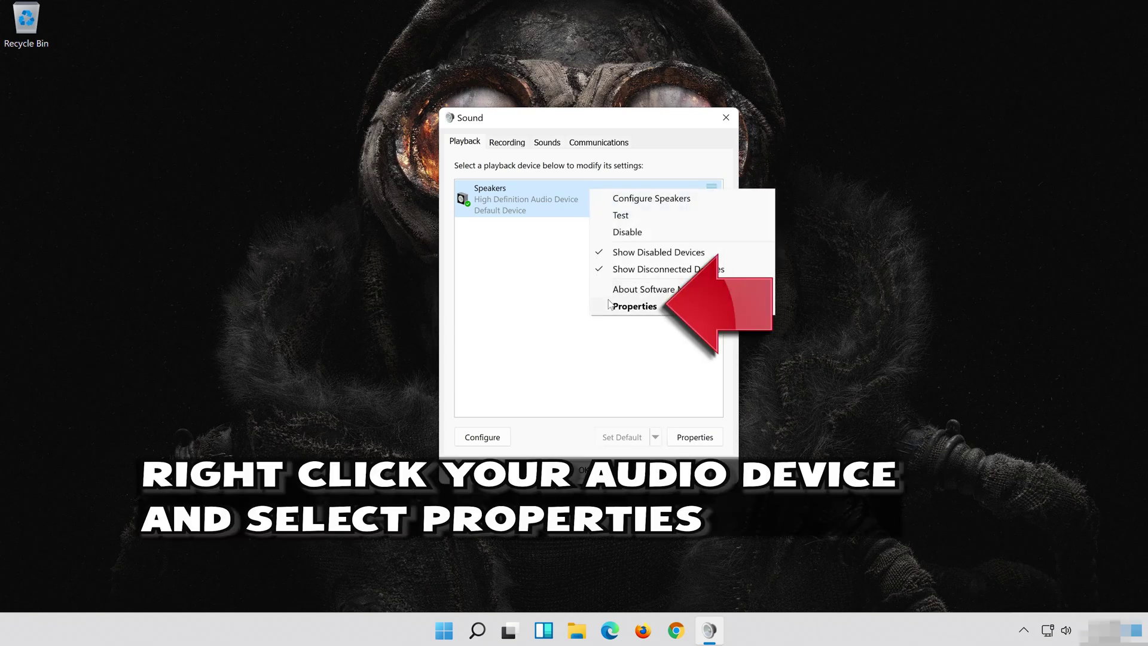
{"action": "left_click", "coordinate": [681, 311]}
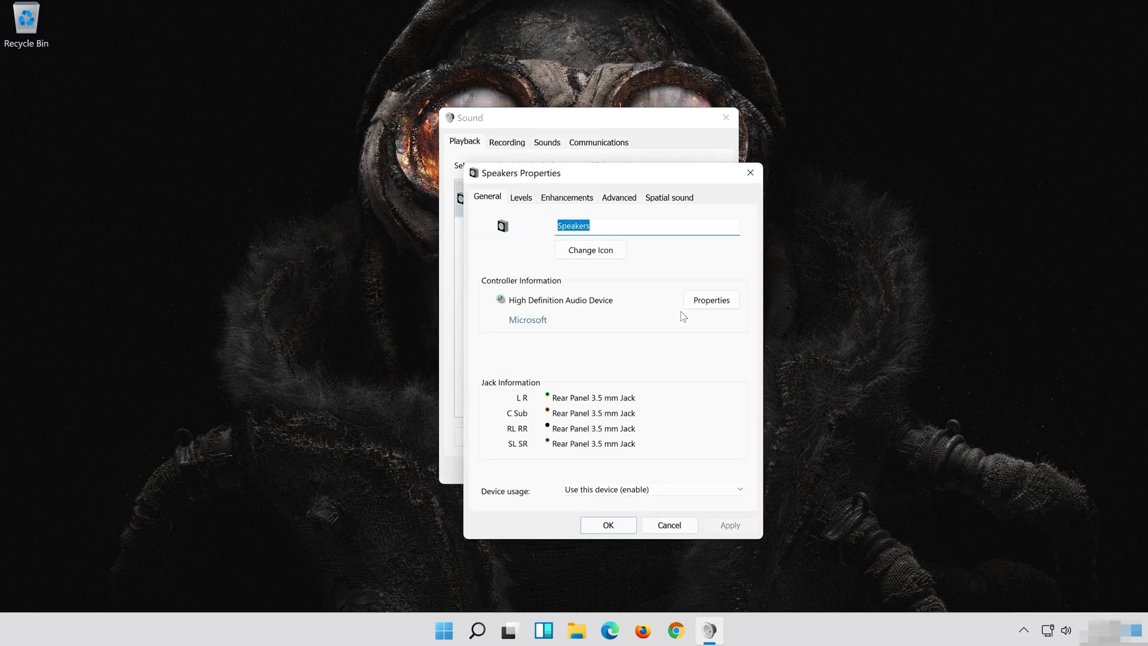
{"action": "left_click_drag", "start_coordinate": [636, 184], "coordinate": [614, 125]}
Disable all enhancements for the speakers, apply the change, and close both sound dialogs with OK.
{"action": "left_click", "coordinate": [567, 139]}
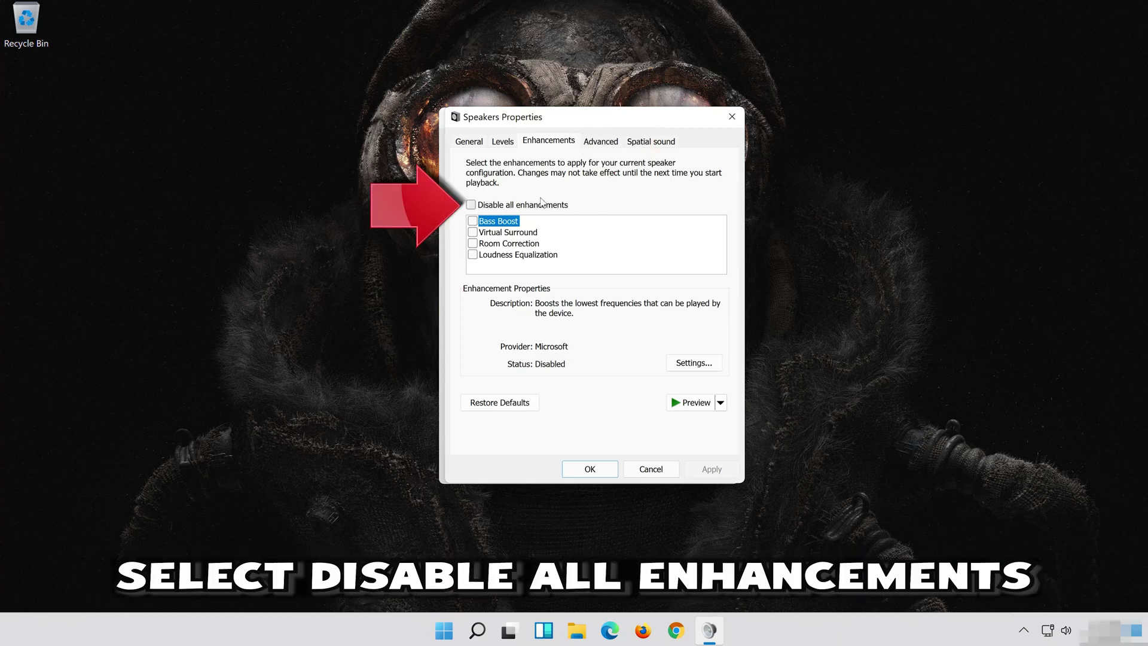
{"action": "left_click", "coordinate": [475, 205]}
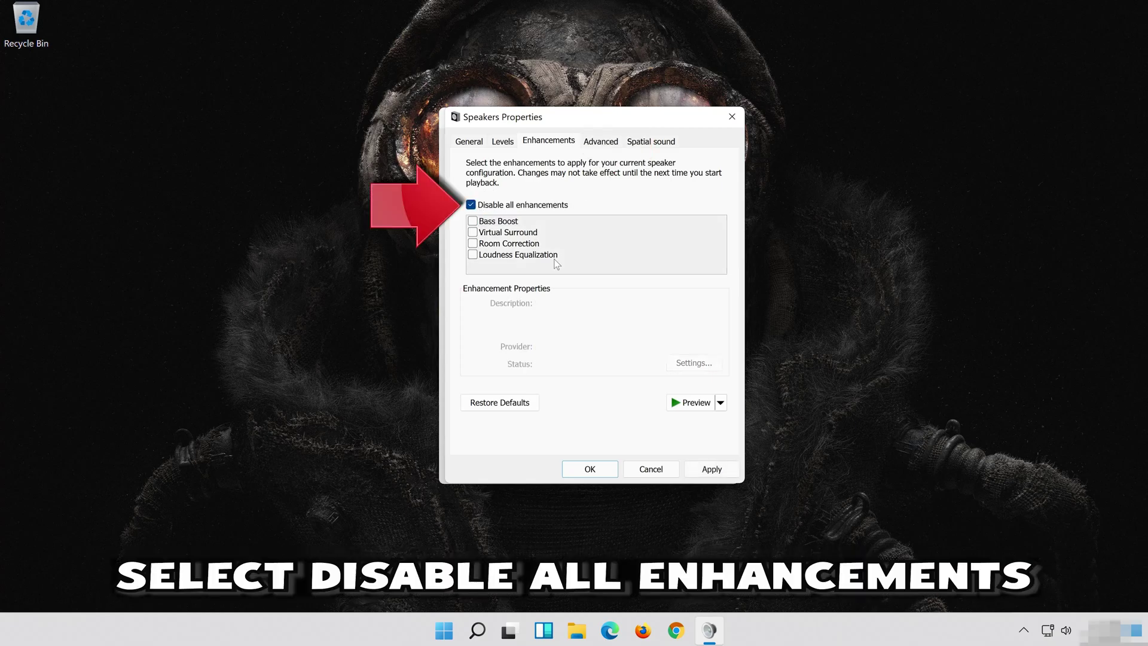
{"action": "left_click", "coordinate": [723, 469]}
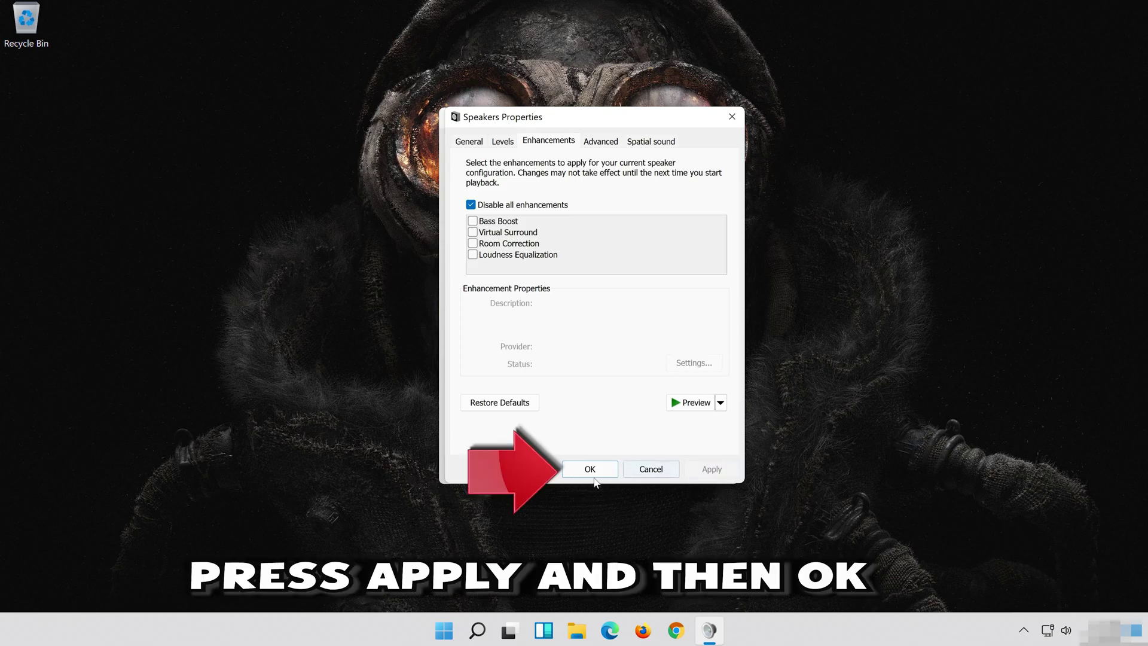
{"action": "left_click", "coordinate": [612, 463]}
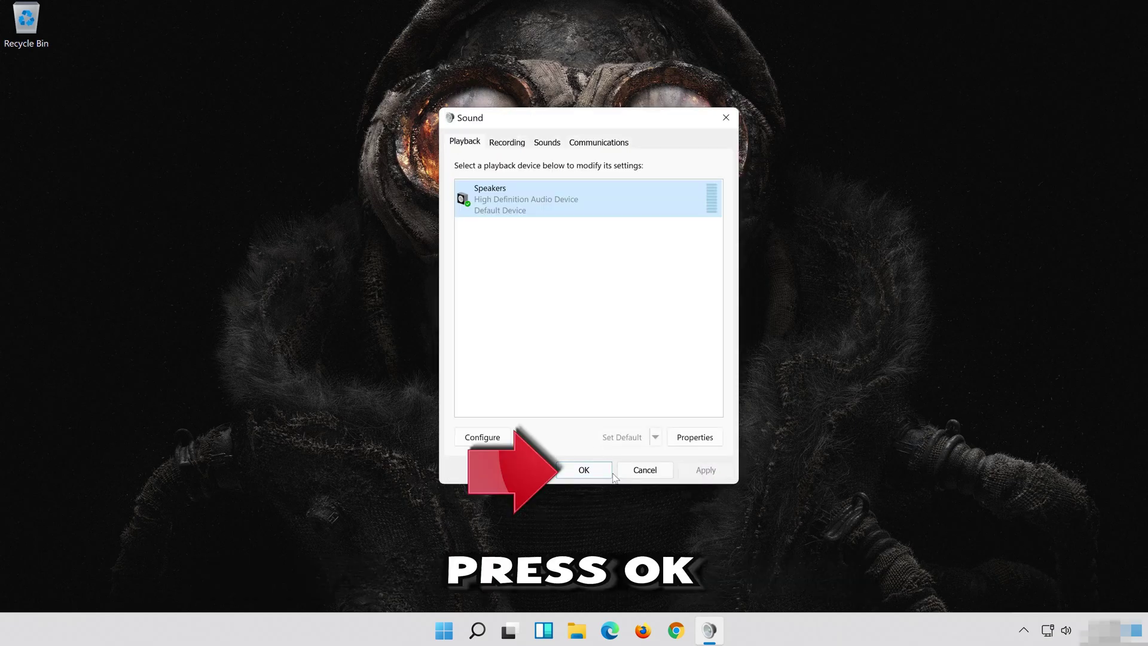
{"action": "left_click", "coordinate": [584, 469]}
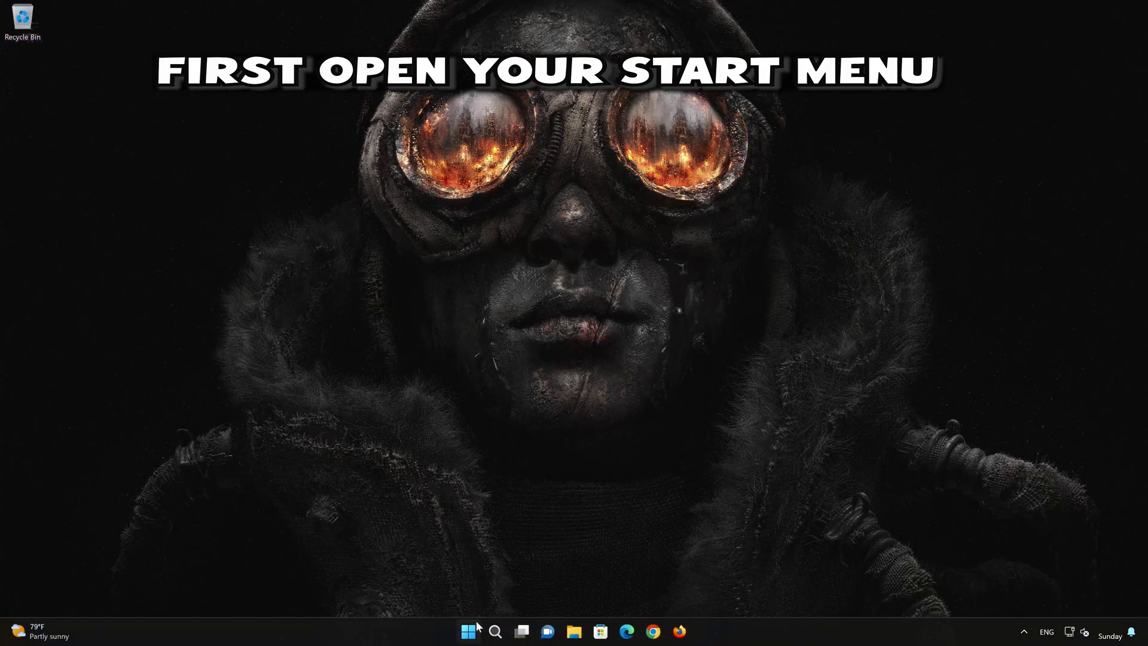
Open Windows Settings and go to the Other troubleshooters page under System > Troubleshoot.
{"action": "left_click", "coordinate": [470, 631]}
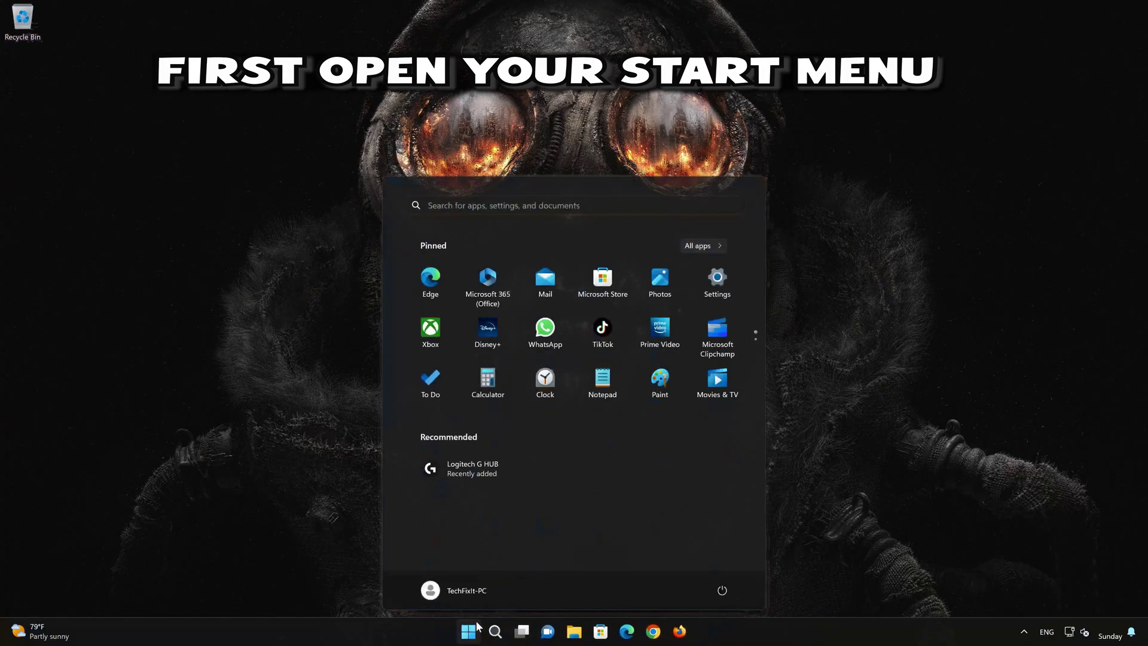
{"action": "left_click", "coordinate": [718, 281]}
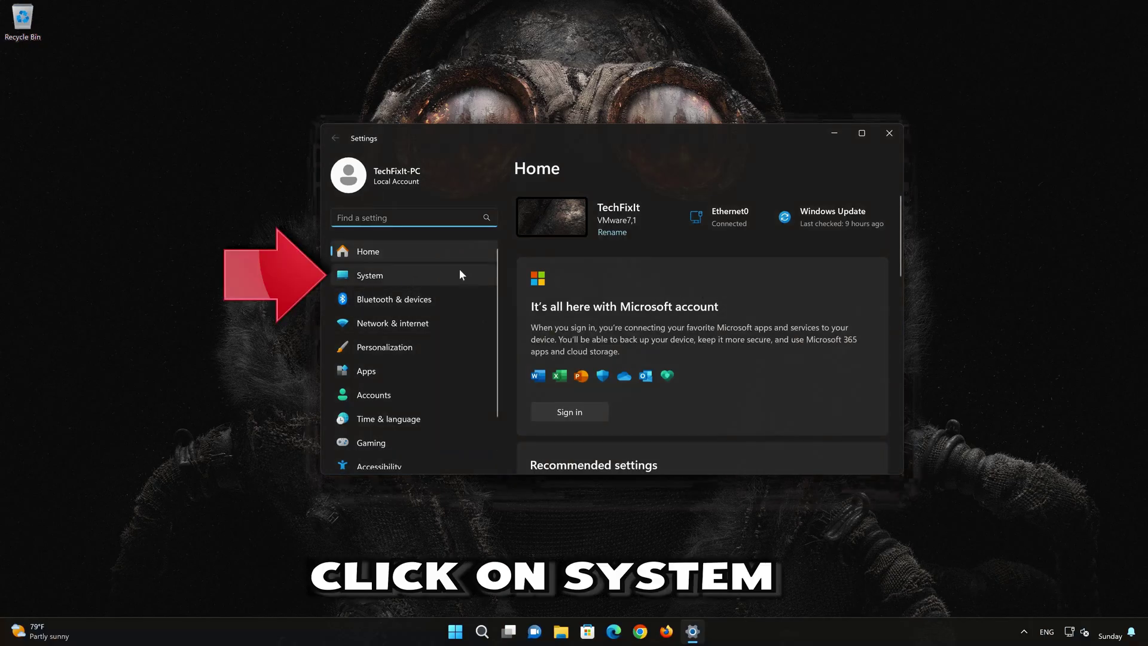
{"action": "left_click", "coordinate": [407, 275]}
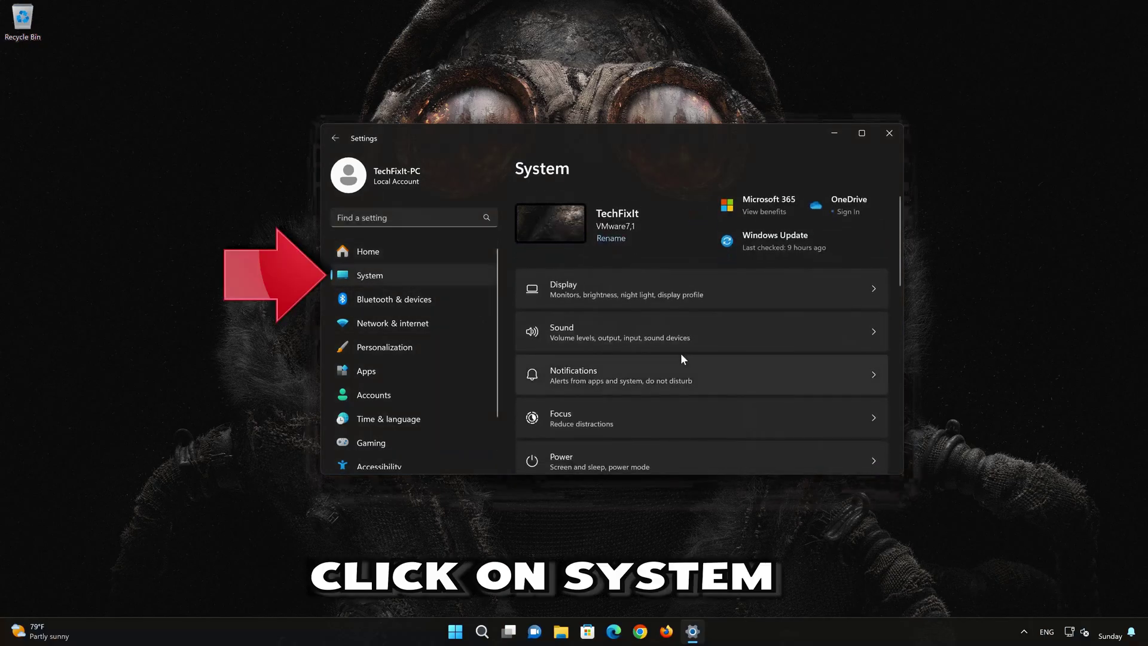
{"action": "scroll", "coordinate": [680, 353], "scroll_direction": "down", "scroll_amount": 5}
{"action": "scroll", "coordinate": [680, 353], "scroll_direction": "down", "scroll_amount": 3}
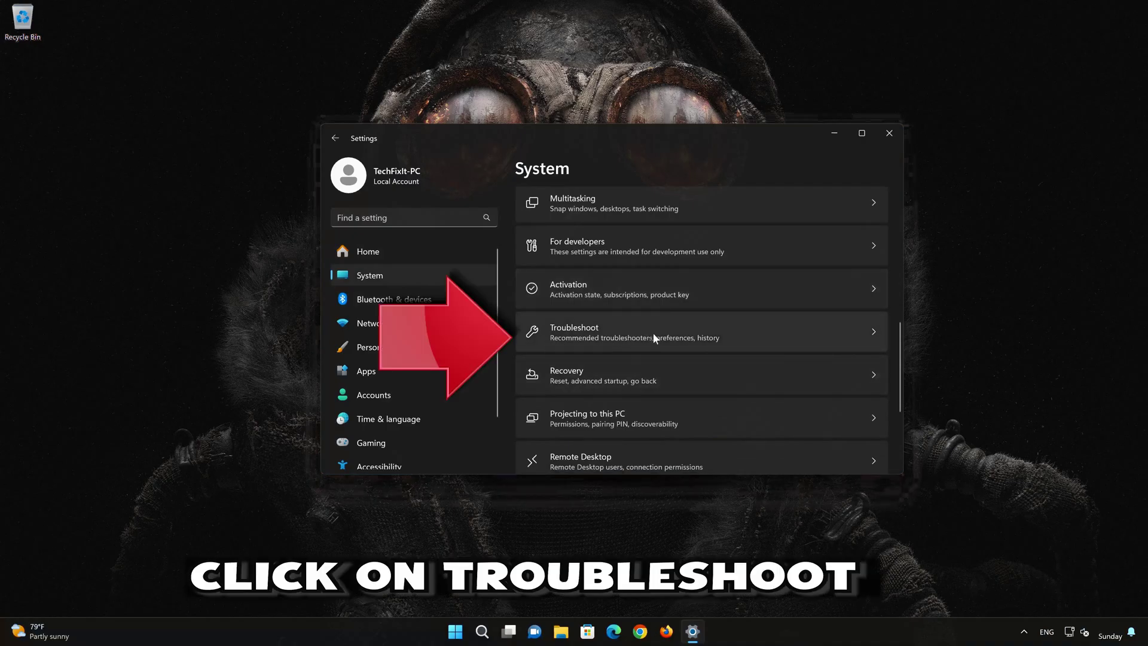
{"action": "scroll", "coordinate": [653, 332], "scroll_direction": "down", "scroll_amount": 1}
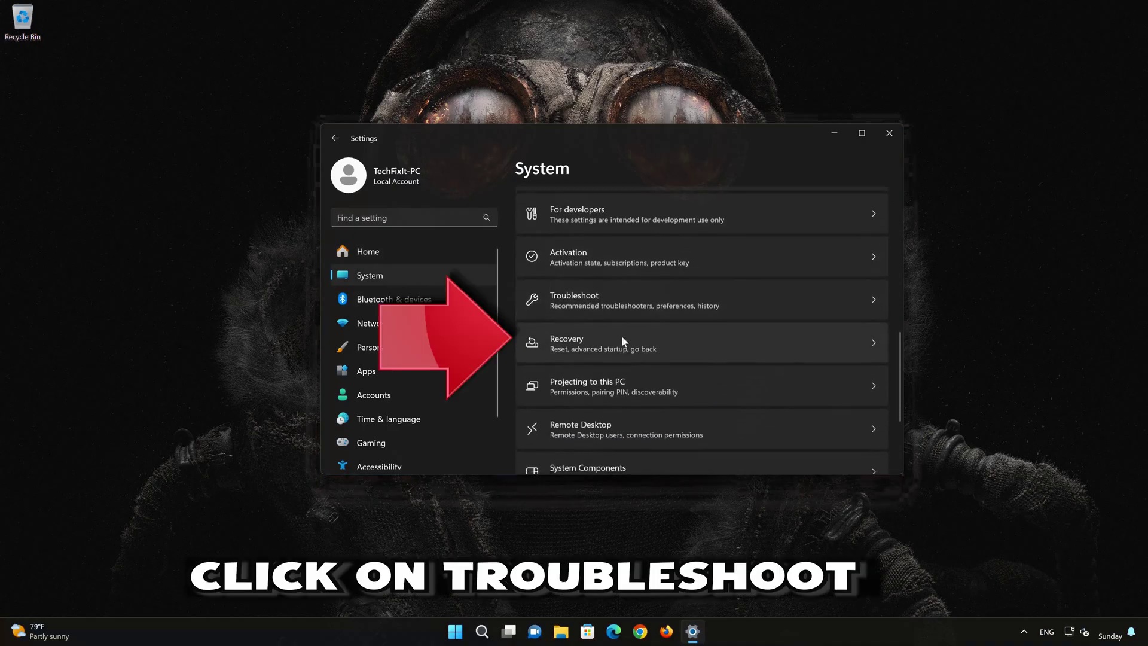
{"action": "left_click", "coordinate": [630, 296]}
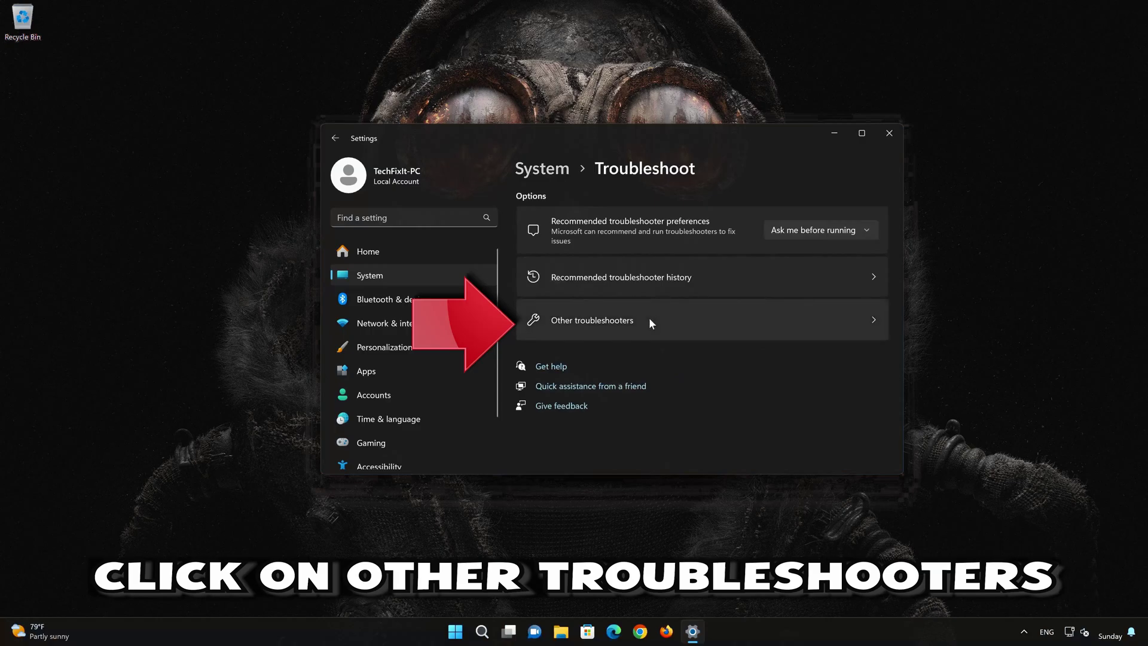
{"action": "left_click", "coordinate": [617, 331]}
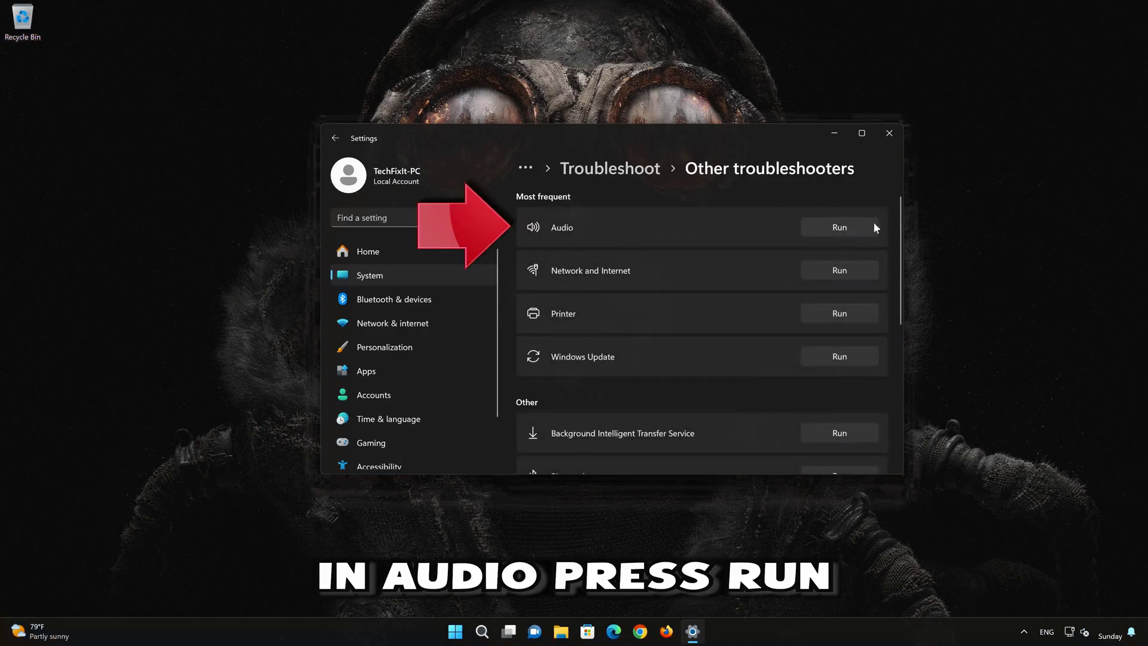
Run the Audio troubleshooter and consent to the automated diagnostics.
{"action": "left_click", "coordinate": [839, 228]}
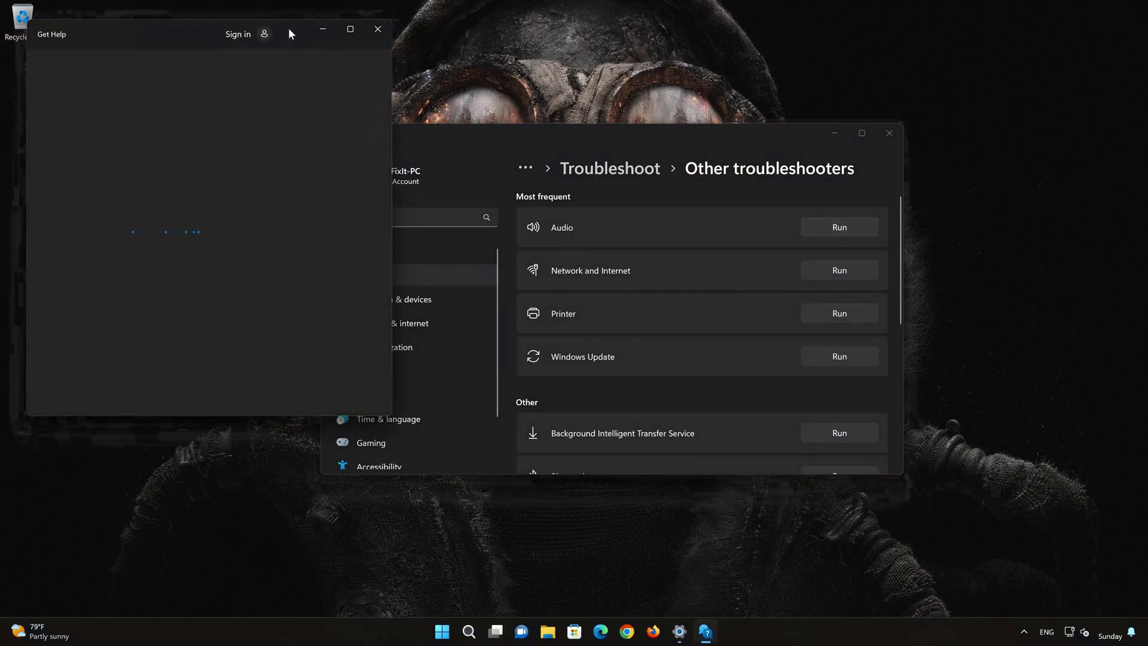
{"action": "left_click_drag", "start_coordinate": [291, 30], "coordinate": [636, 107]}
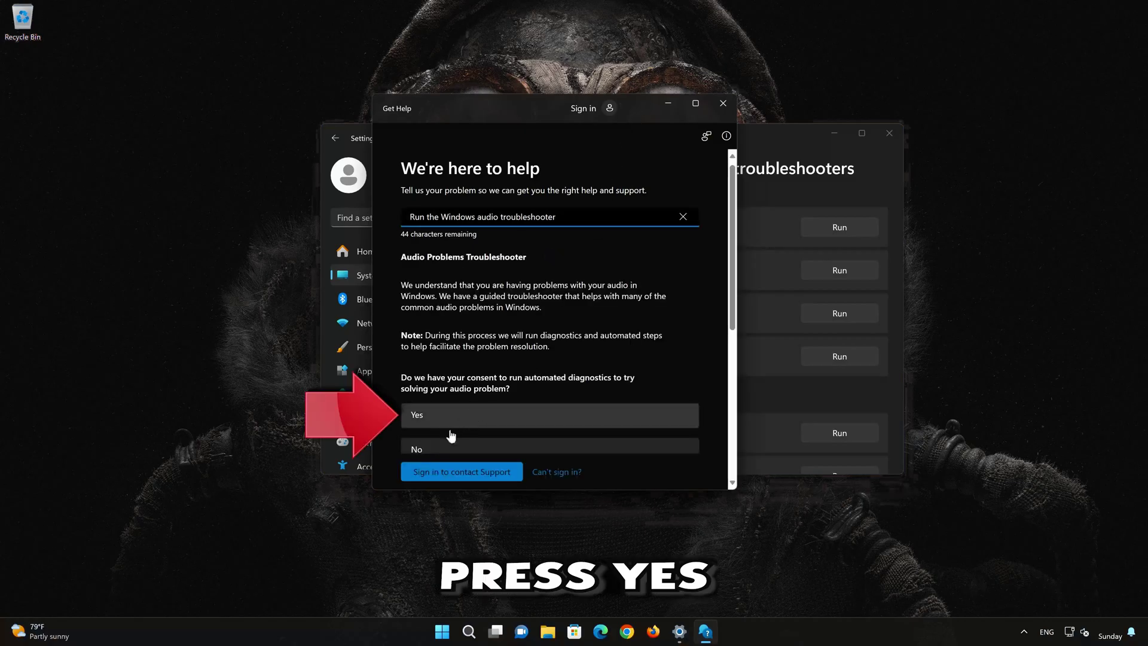
{"action": "left_click", "coordinate": [479, 421]}
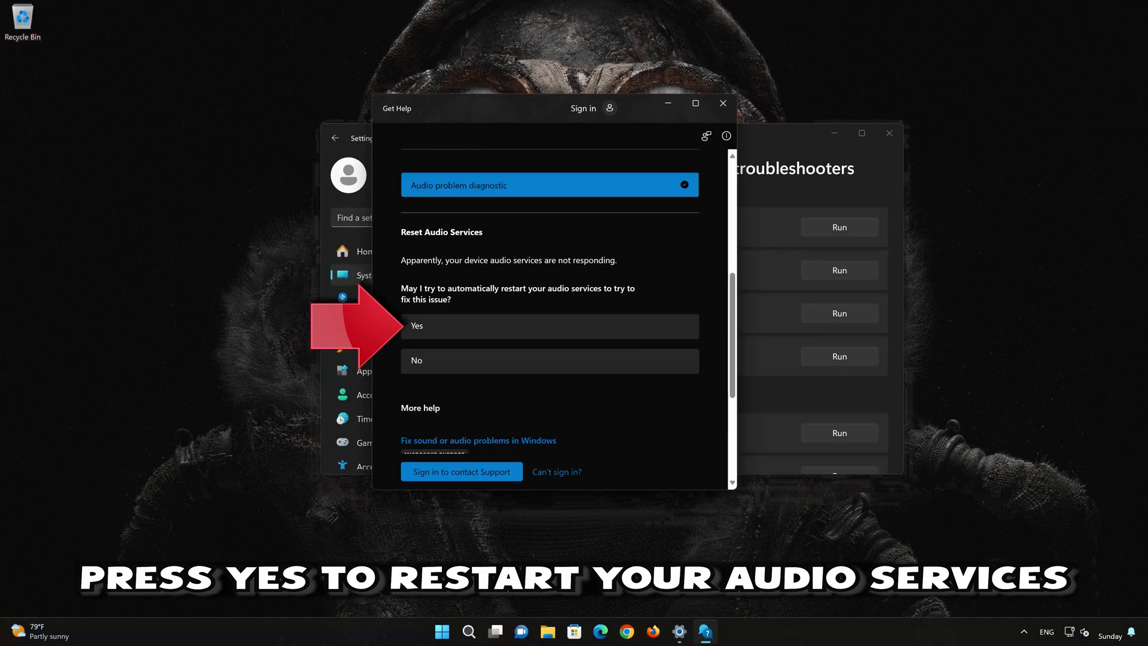
Allow the troubleshooter to restart the audio services, answer Yes to the problem being solved, and close Get Help and Settings.
{"action": "left_click", "coordinate": [493, 326]}
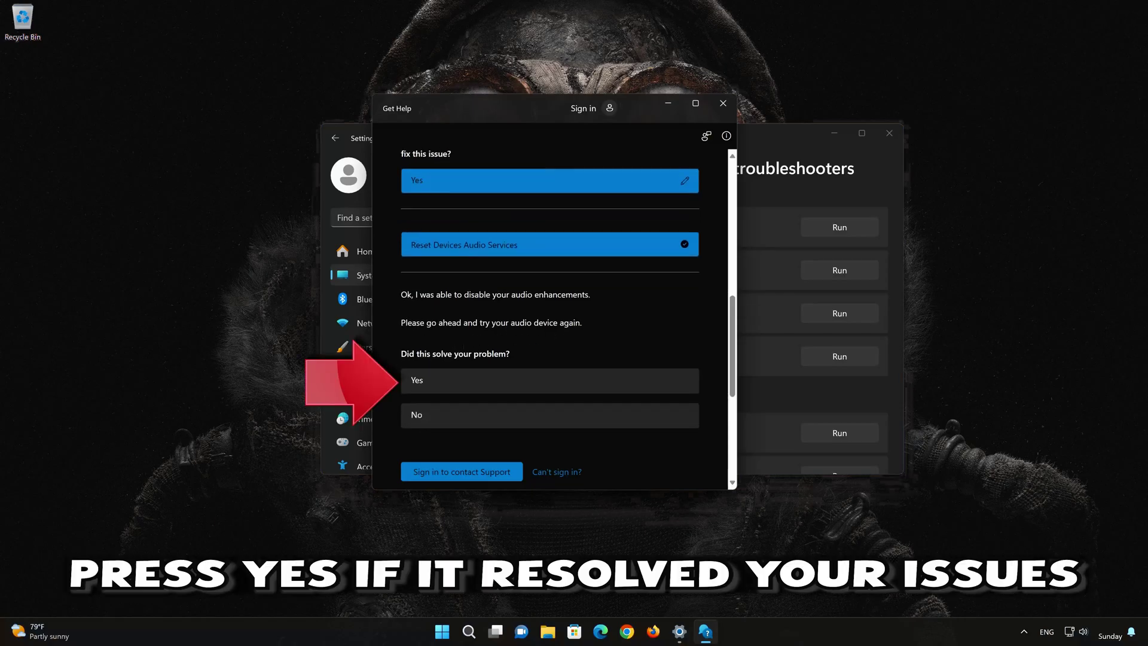
{"action": "left_click", "coordinate": [494, 383]}
{"action": "left_click", "coordinate": [725, 104]}
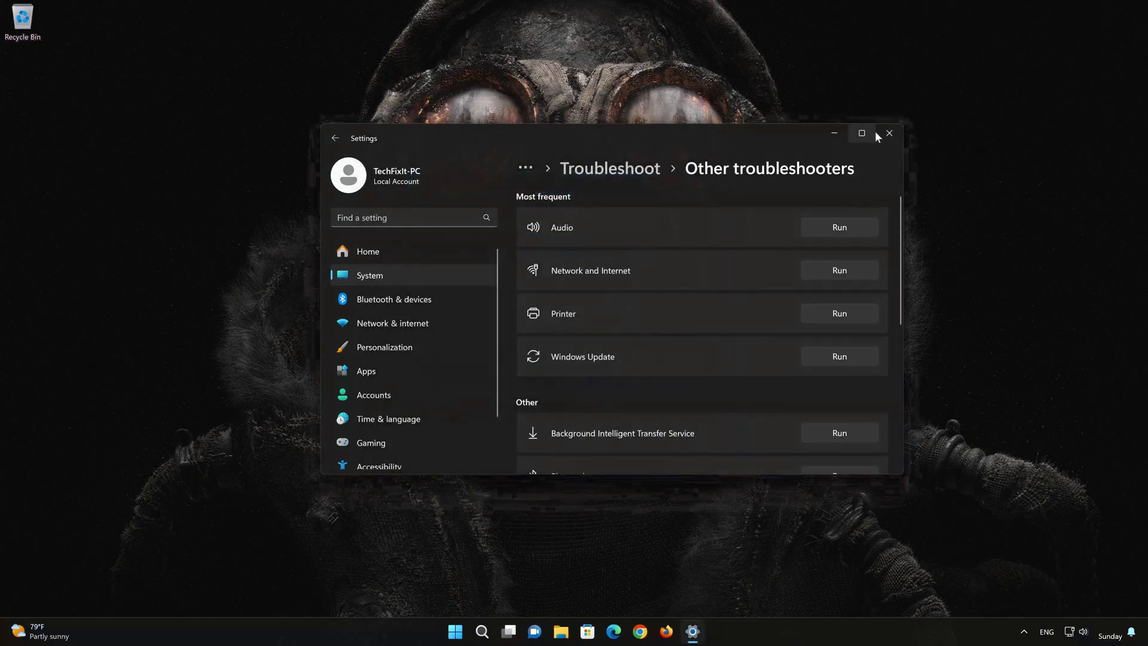
{"action": "left_click", "coordinate": [889, 134]}
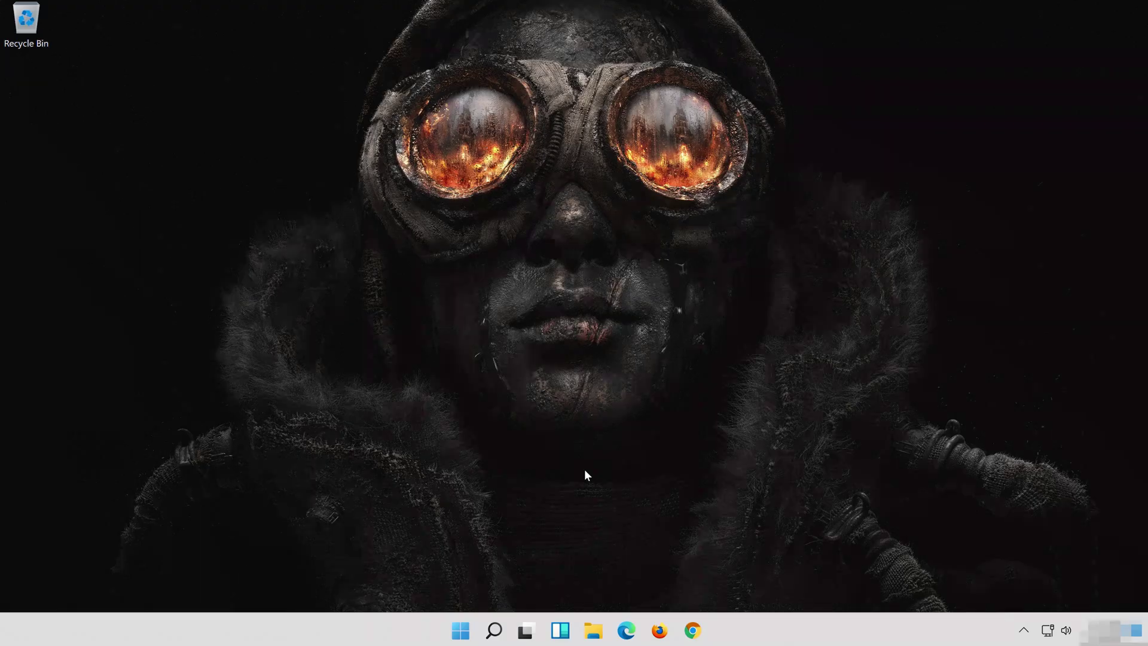
Search for Control Panel, open it, and bring up the Sound settings under Hardware and Sound.
{"action": "left_click", "coordinate": [500, 634]}
{"action": "type", "text": "con"}
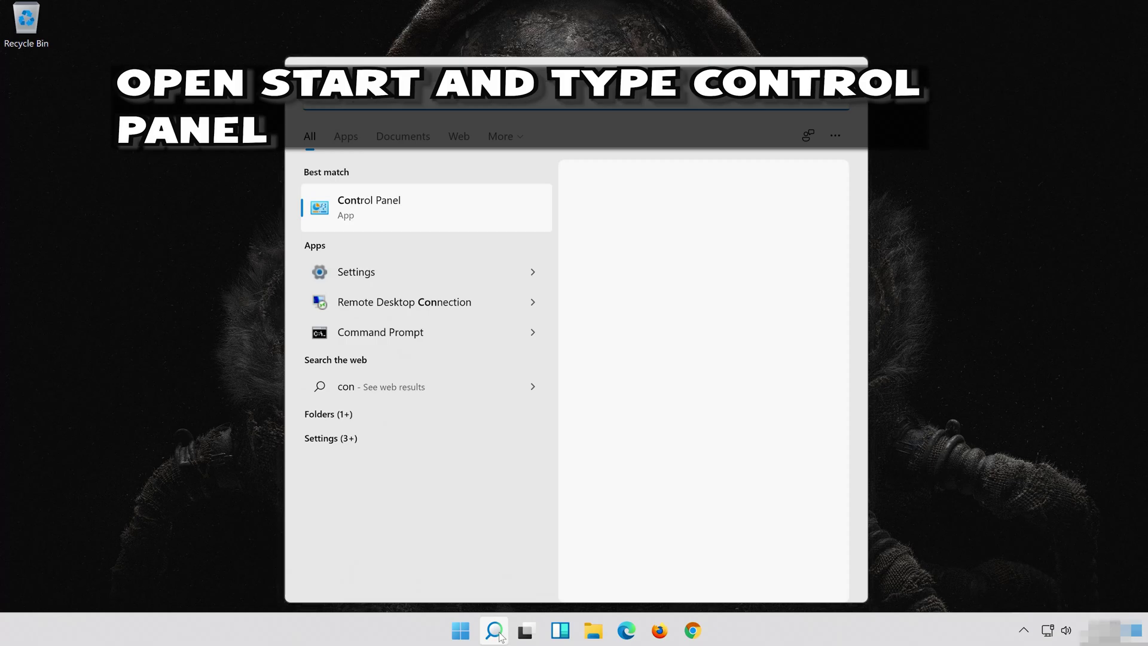
{"action": "type", "text": "trol panel"}
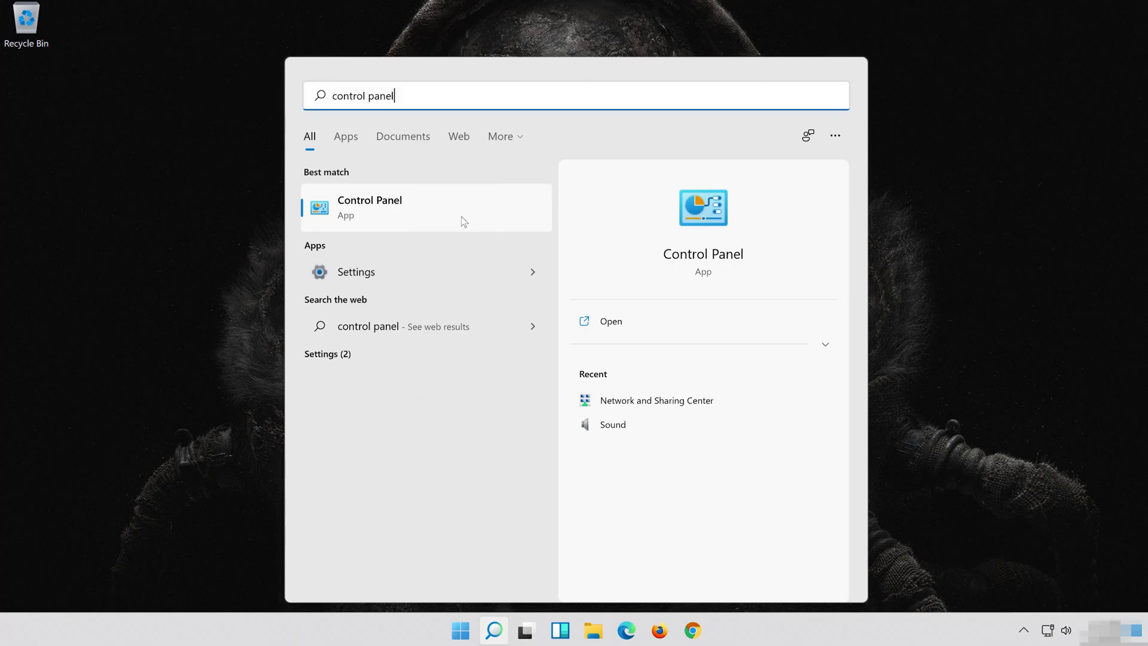
{"action": "left_click", "coordinate": [479, 206]}
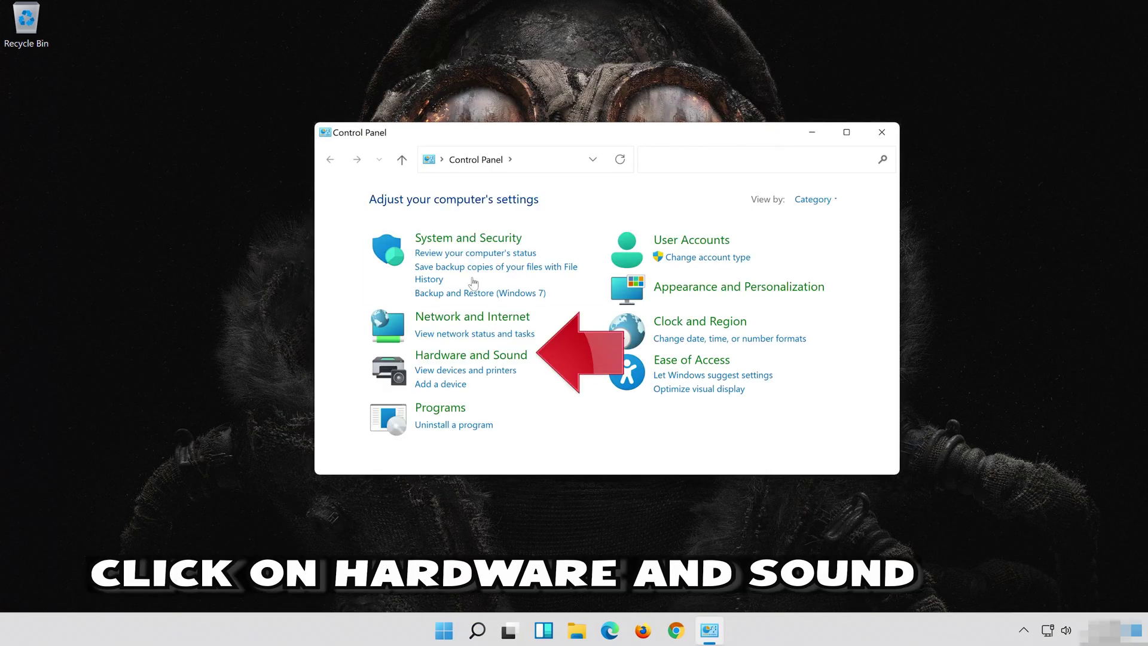
{"action": "left_click", "coordinate": [504, 362]}
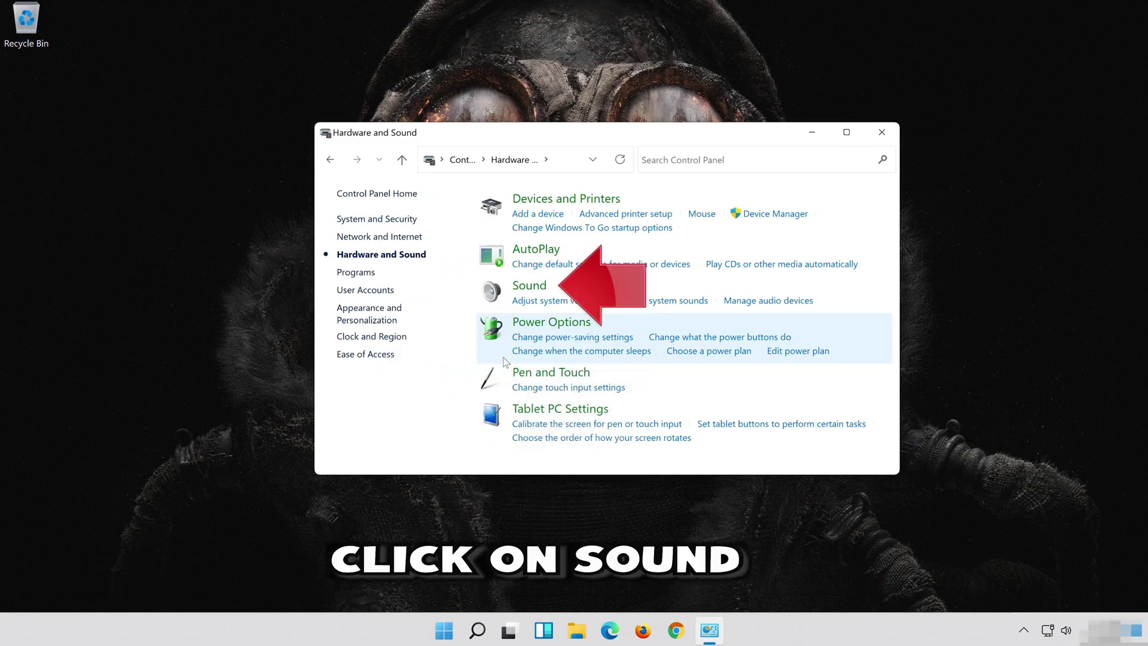
{"action": "left_click", "coordinate": [520, 291]}
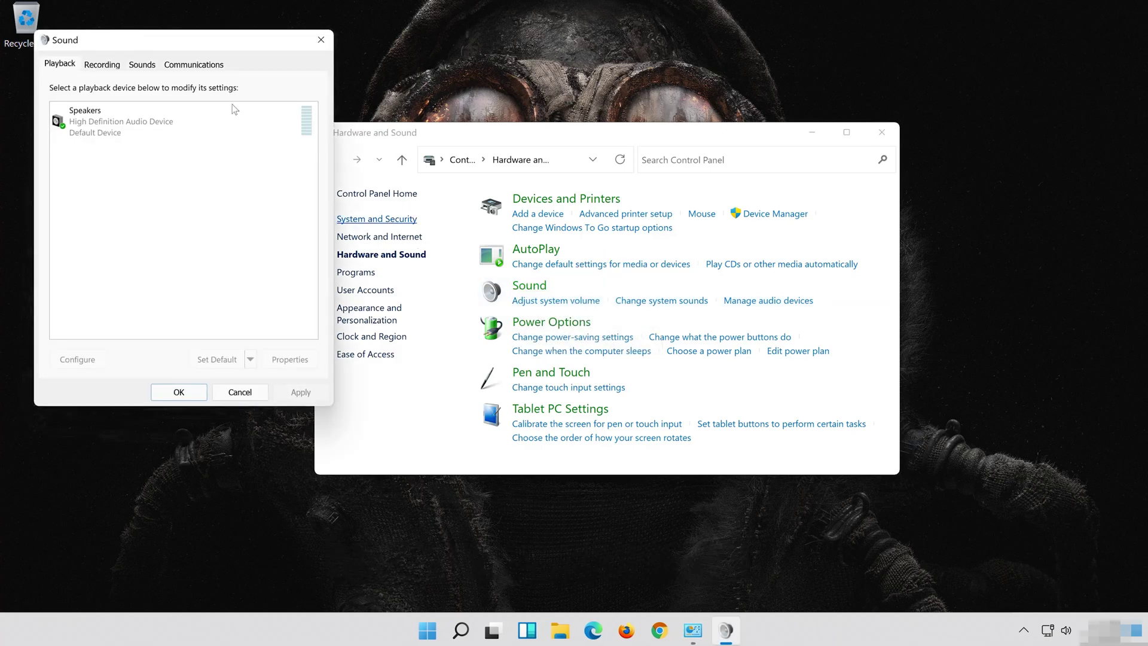
{"action": "left_click_drag", "start_coordinate": [215, 47], "coordinate": [621, 108]}
In the Speakers' advanced properties, set the default format to 16 bit, 48000 Hz (DVD Quality) and confirm both sound dialogs.
{"action": "left_click", "coordinate": [585, 170]}
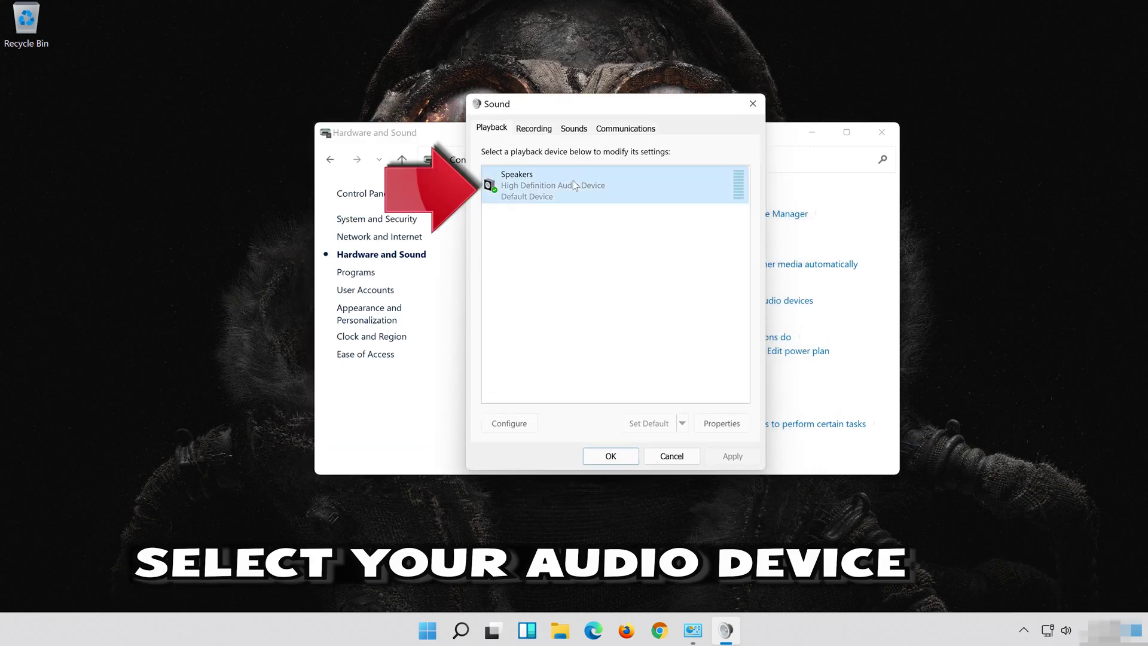
{"action": "right_click", "coordinate": [609, 195]}
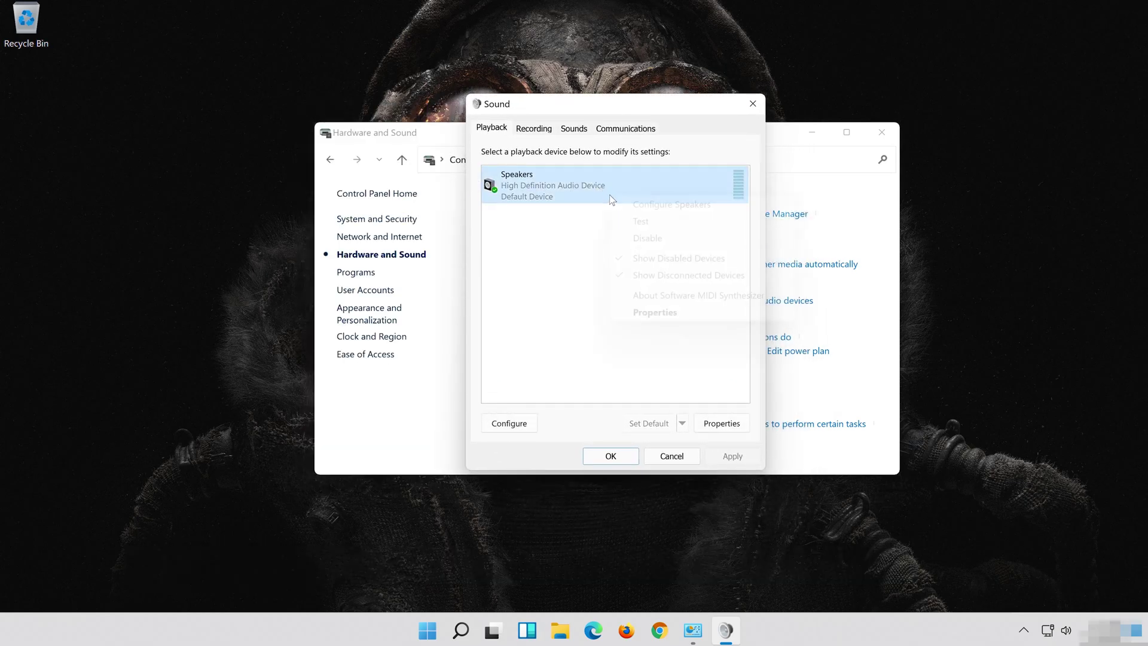
{"action": "left_click", "coordinate": [676, 314]}
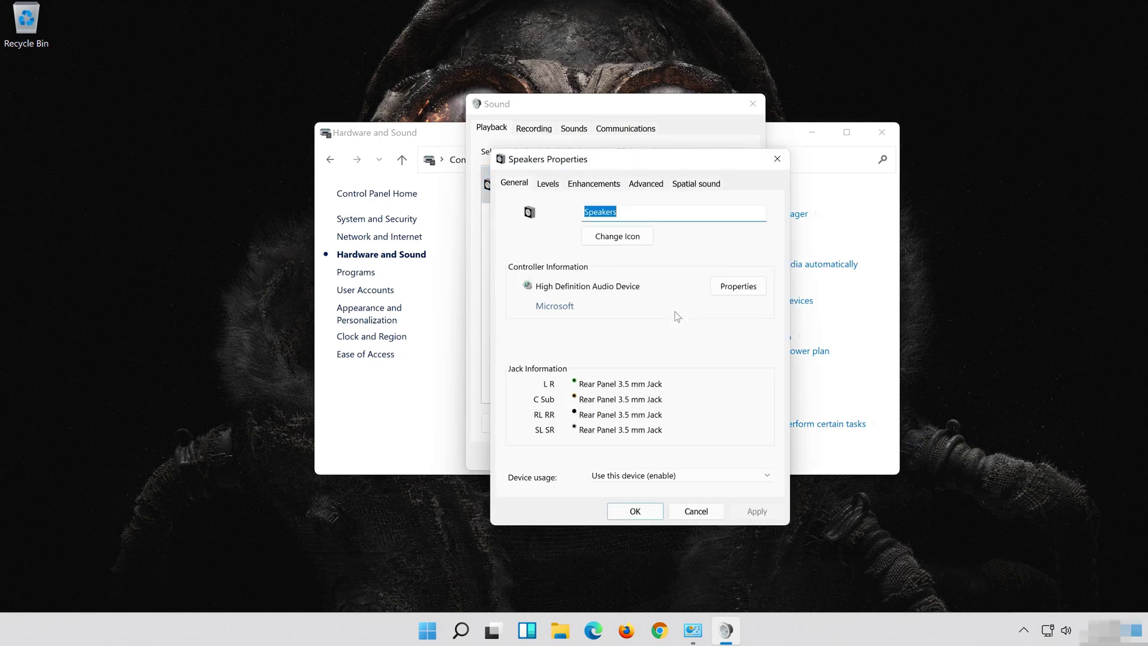
{"action": "left_click", "coordinate": [652, 183]}
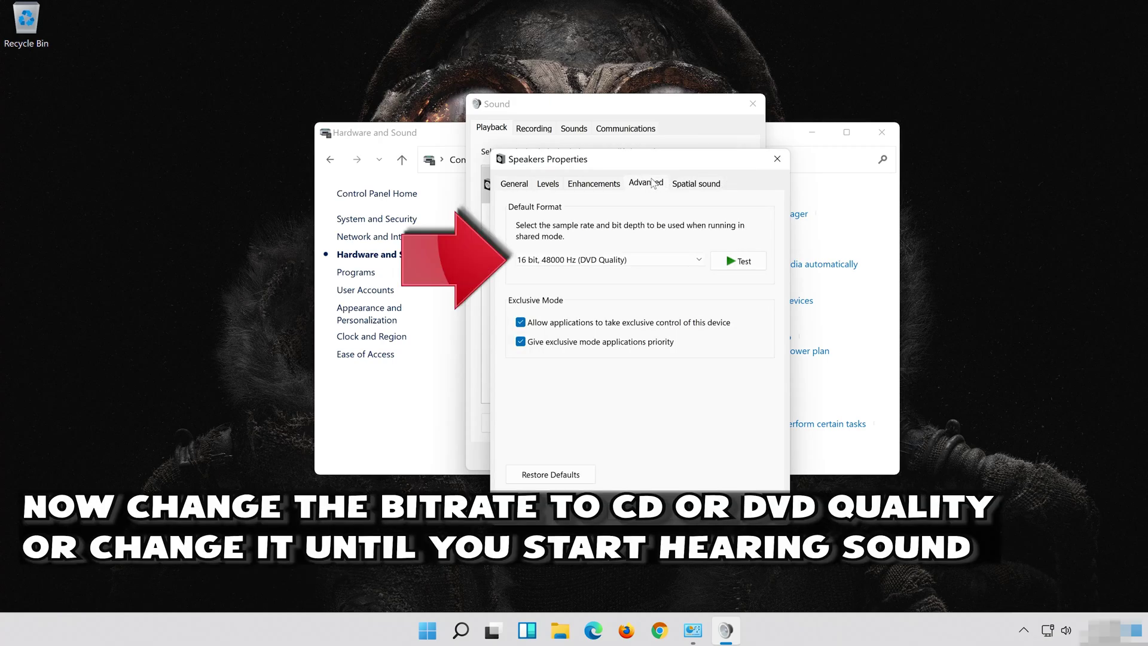
{"action": "left_click", "coordinate": [586, 261]}
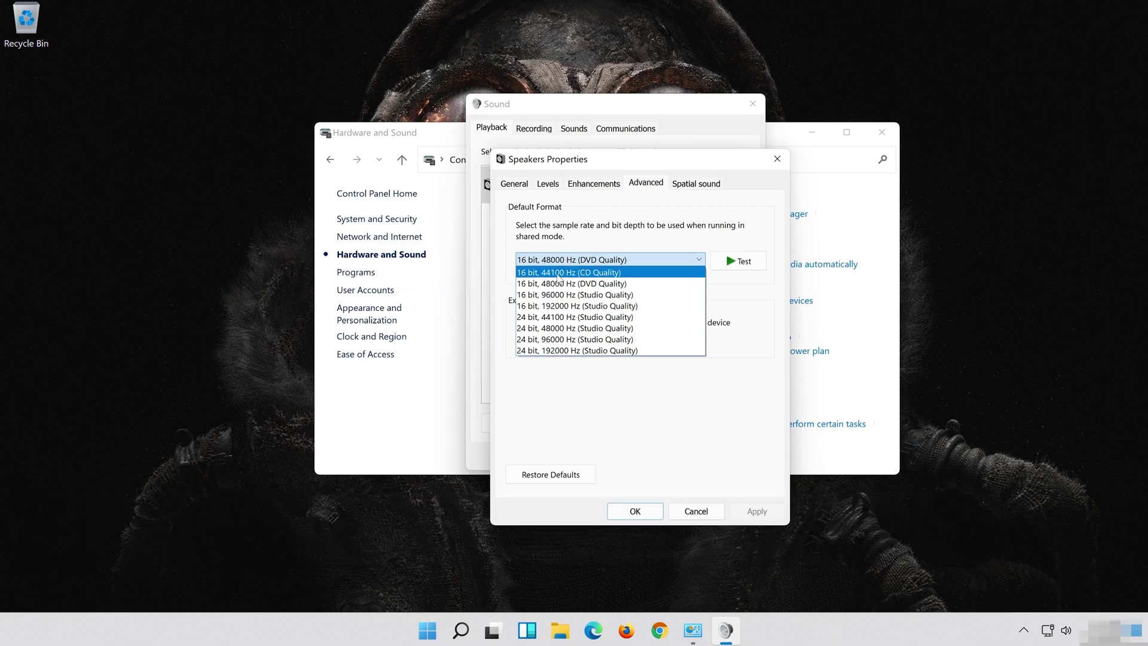
{"action": "left_click", "coordinate": [616, 284]}
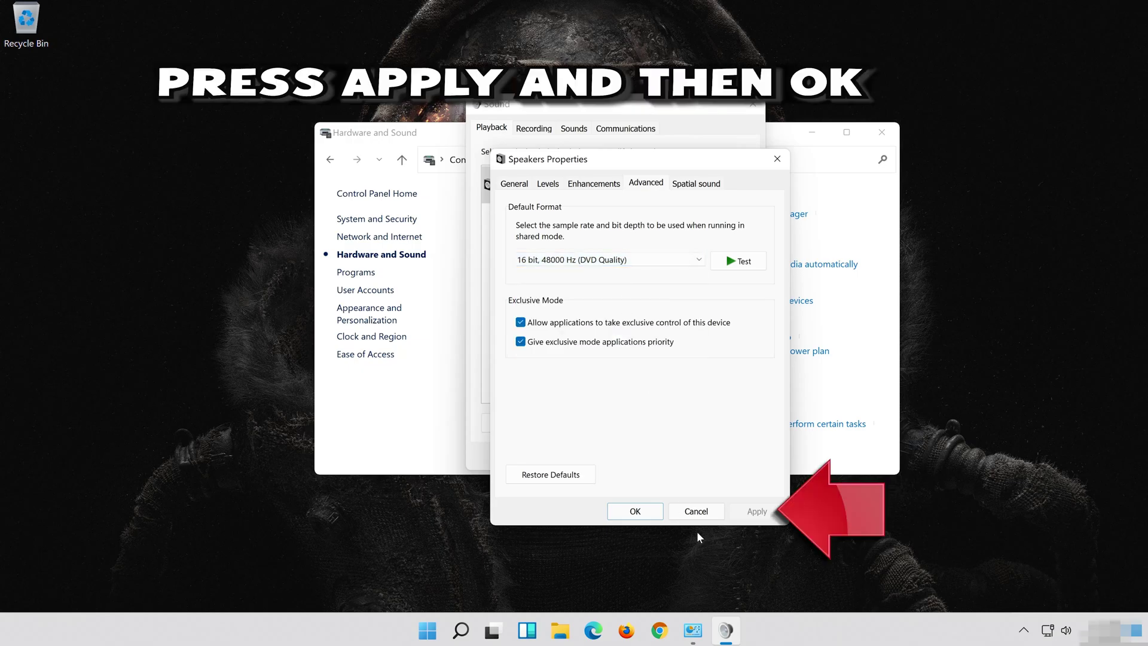
{"action": "left_click", "coordinate": [634, 513]}
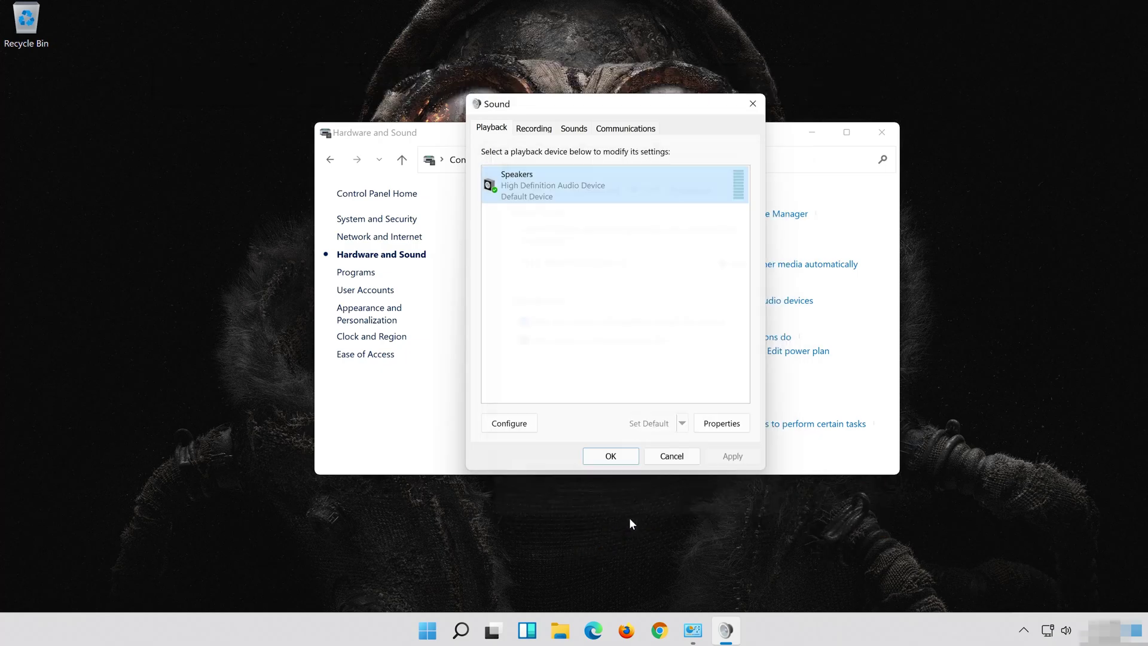
{"action": "left_click", "coordinate": [594, 457]}
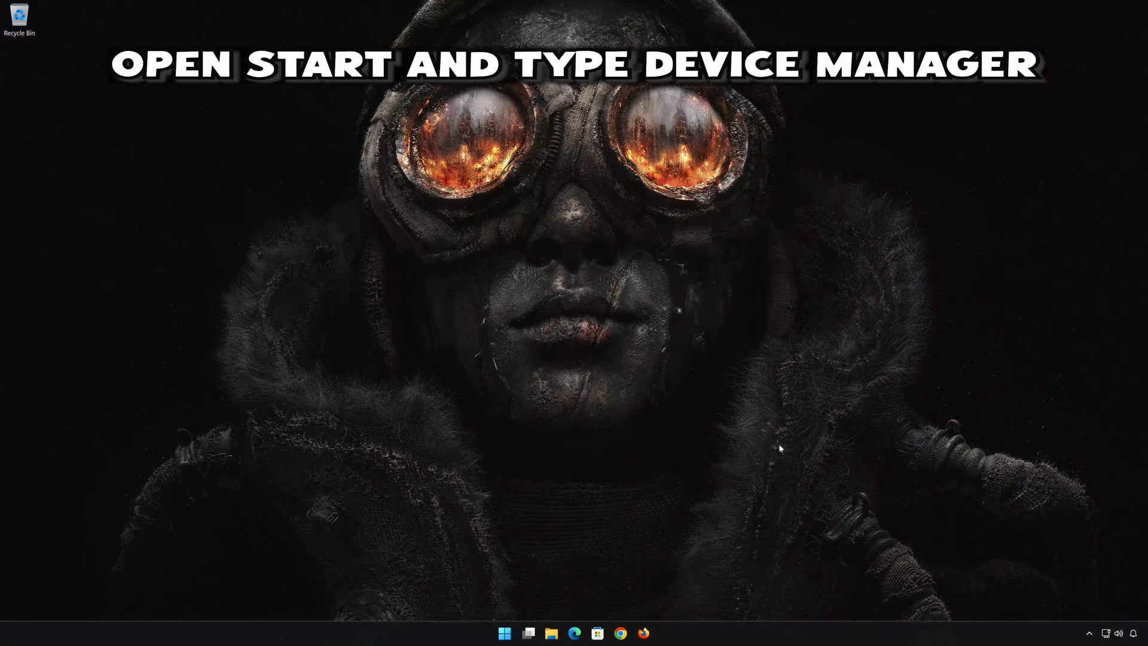
Search for Device Manager, open it, and expand the Sound, video and game controllers category.
{"action": "left_click", "coordinate": [506, 633]}
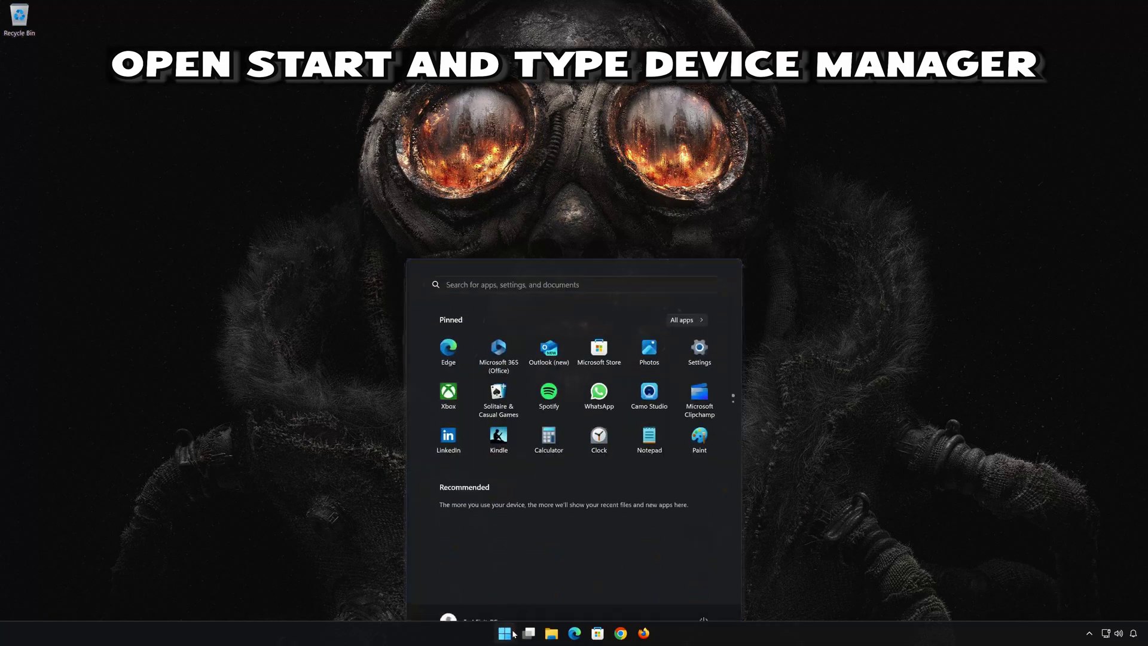
{"action": "type", "text": "devi"}
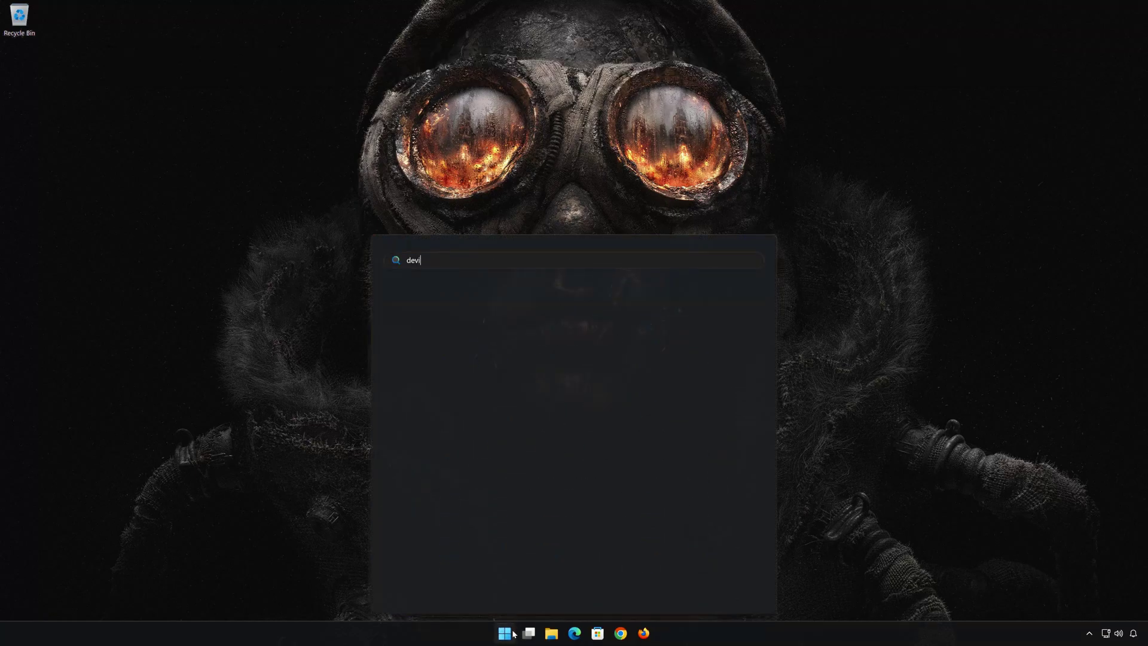
{"action": "type", "text": "ce mana"}
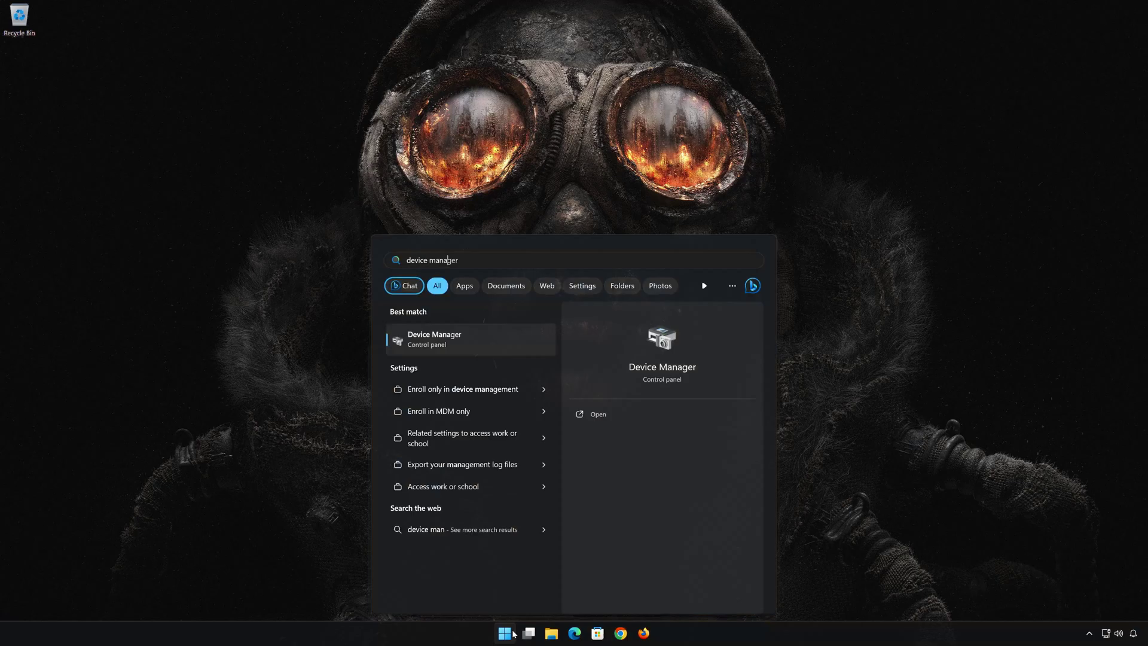
{"action": "type", "text": "ger"}
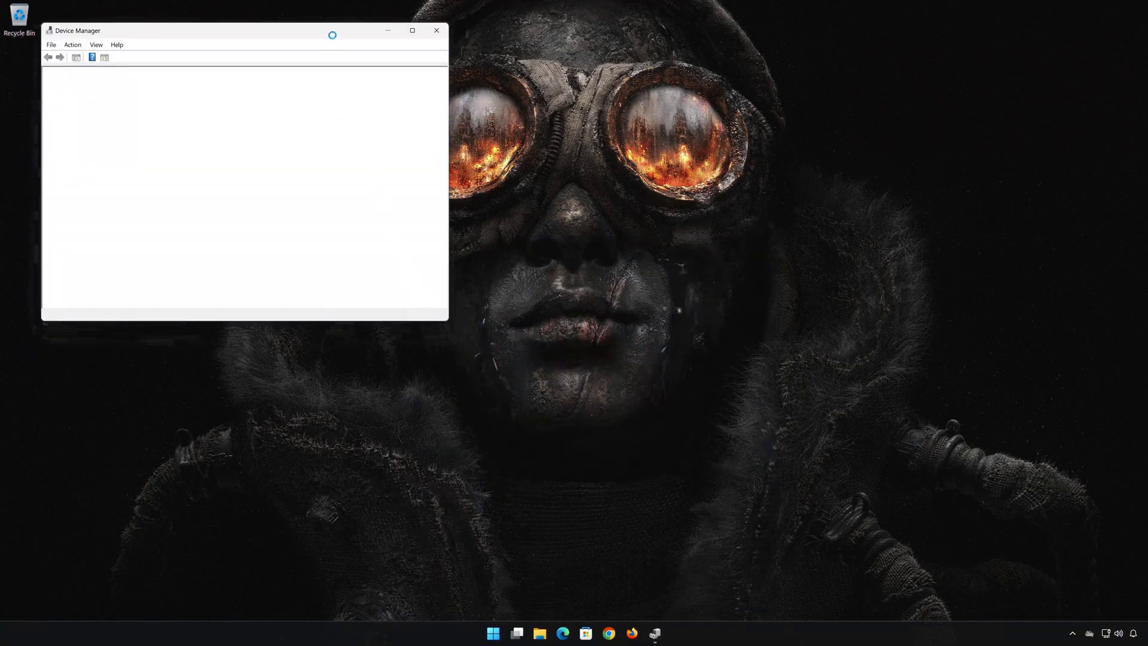
{"action": "left_click_drag", "start_coordinate": [333, 32], "coordinate": [706, 141]}
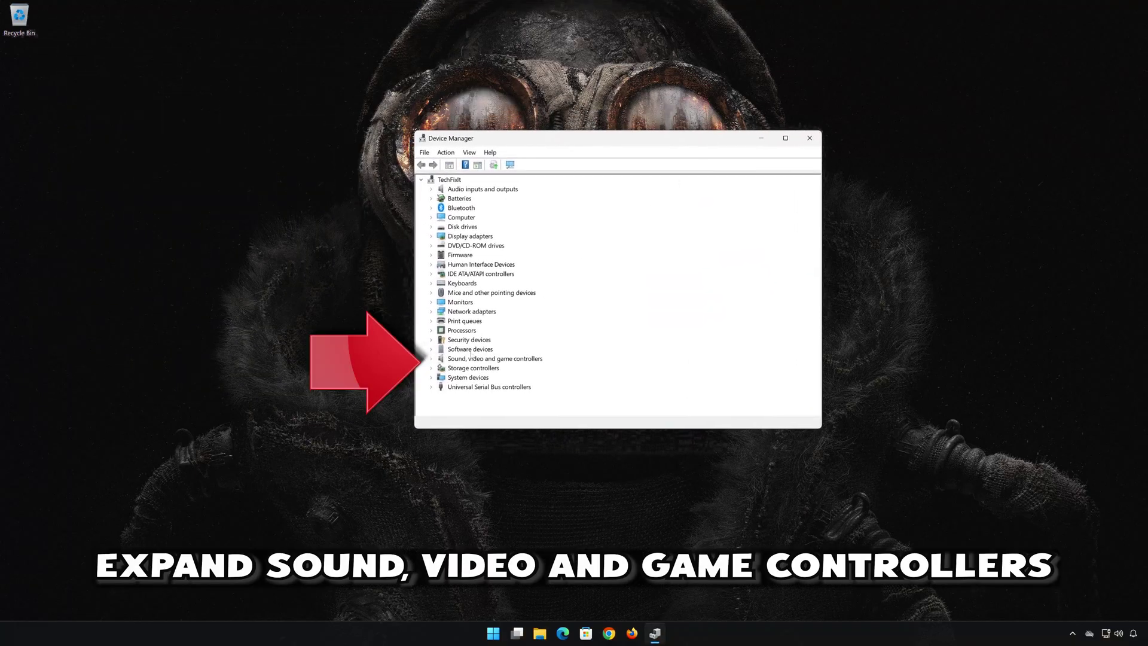
{"action": "left_click", "coordinate": [431, 359]}
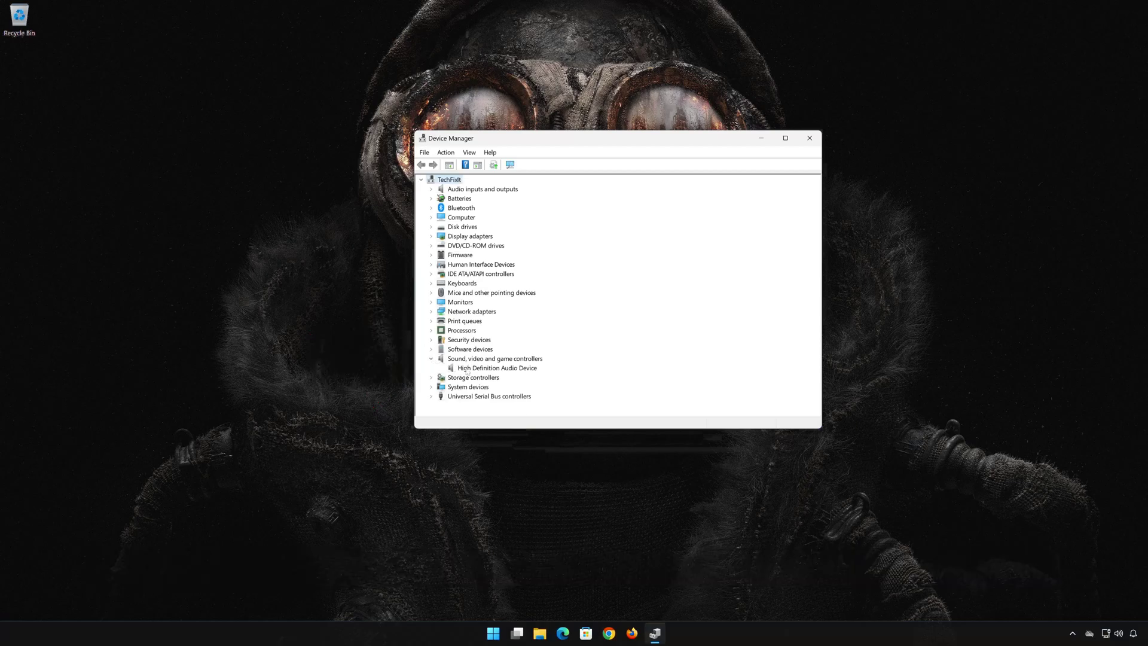
Open the properties of the High Definition Audio Device and show its driver information.
{"action": "left_click", "coordinate": [517, 369]}
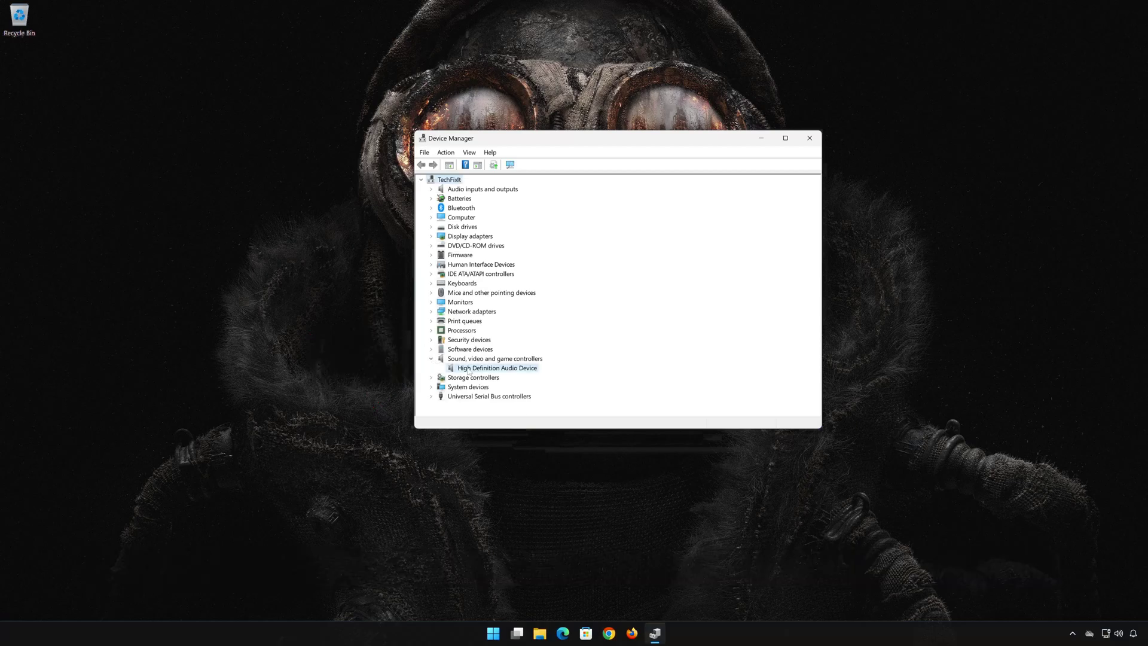
{"action": "right_click", "coordinate": [499, 369]}
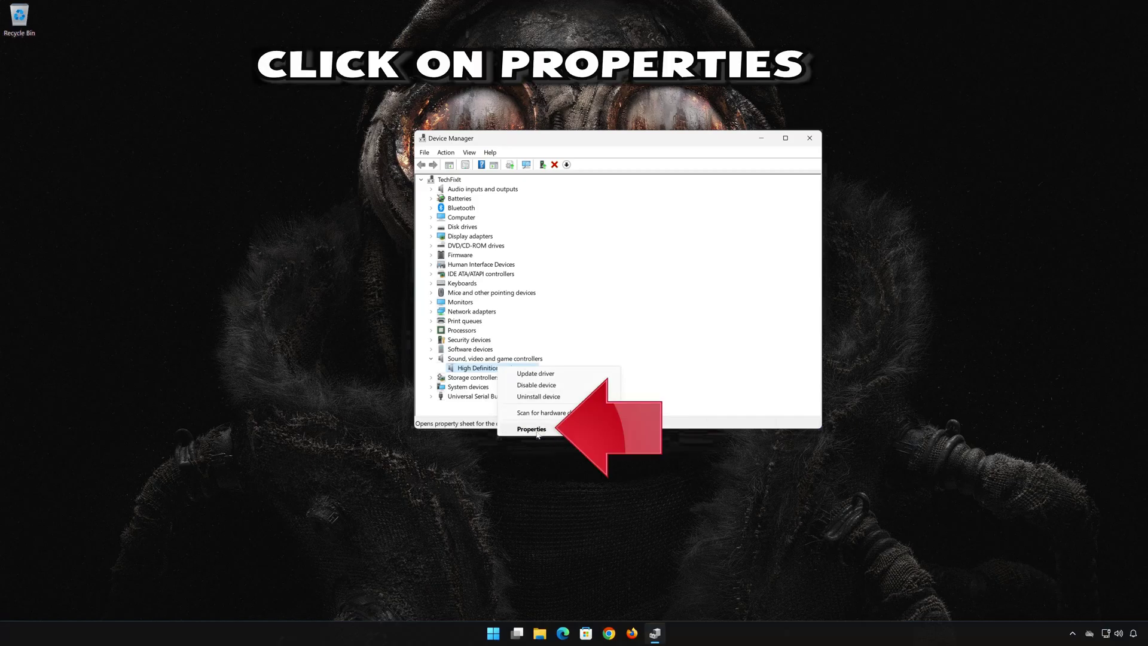
{"action": "left_click", "coordinate": [559, 431]}
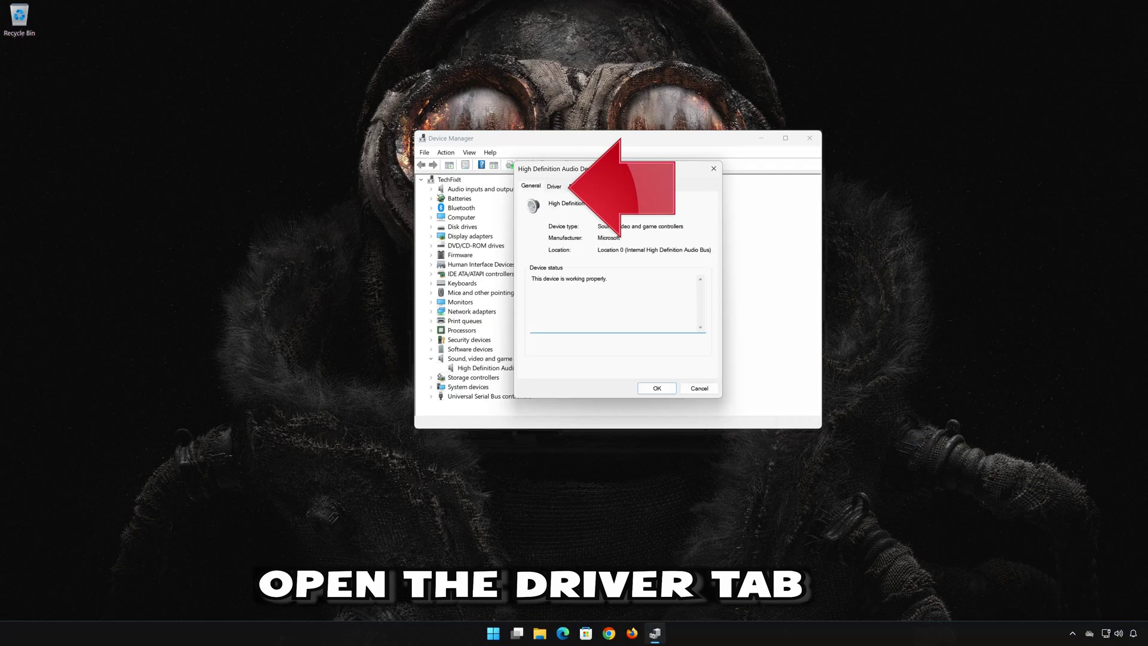
{"action": "left_click", "coordinate": [553, 188]}
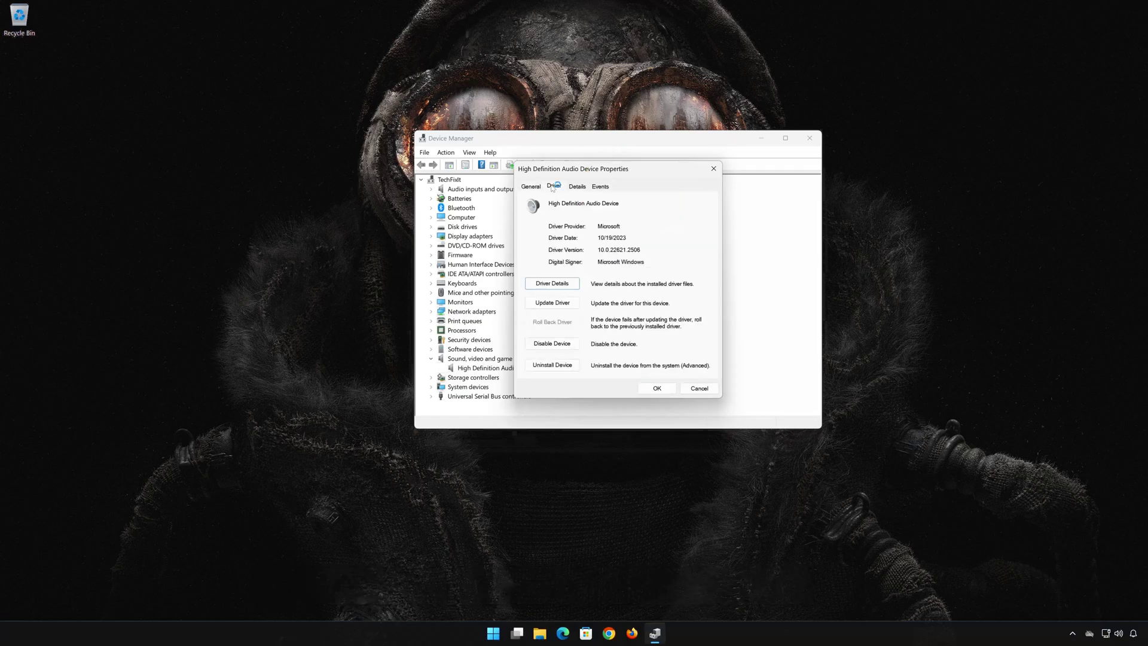
Update the driver manually by picking High Definition Audio Device from the computer's available drivers, accept the compatibility warning, and close the driver dialogs.
{"action": "left_click", "coordinate": [553, 303]}
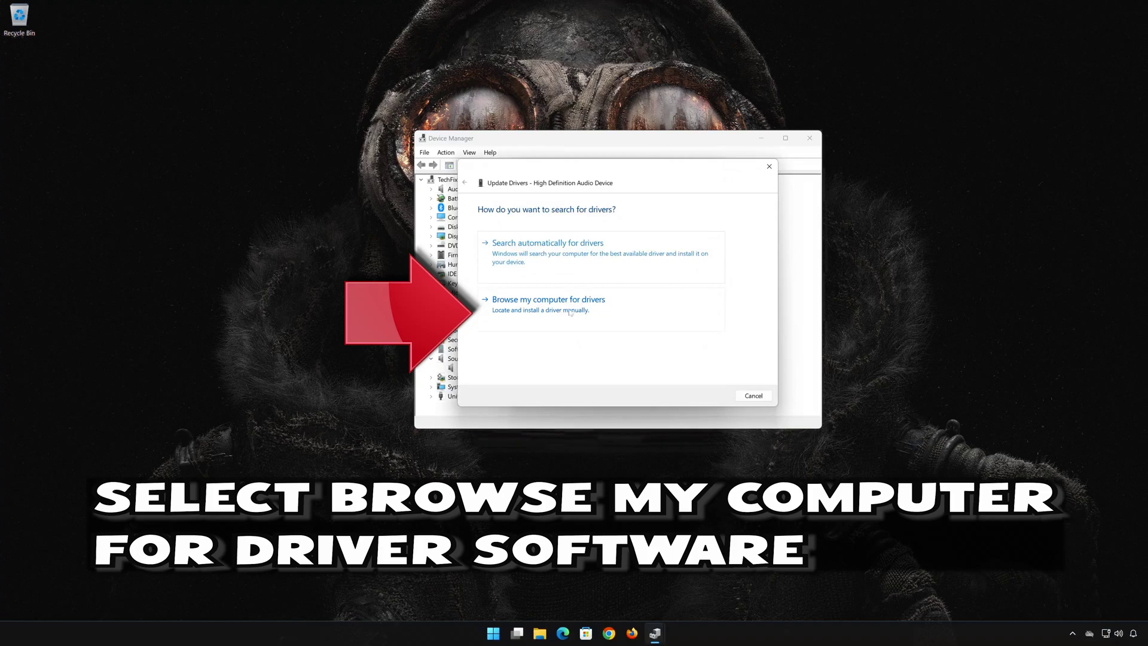
{"action": "left_click", "coordinate": [545, 312]}
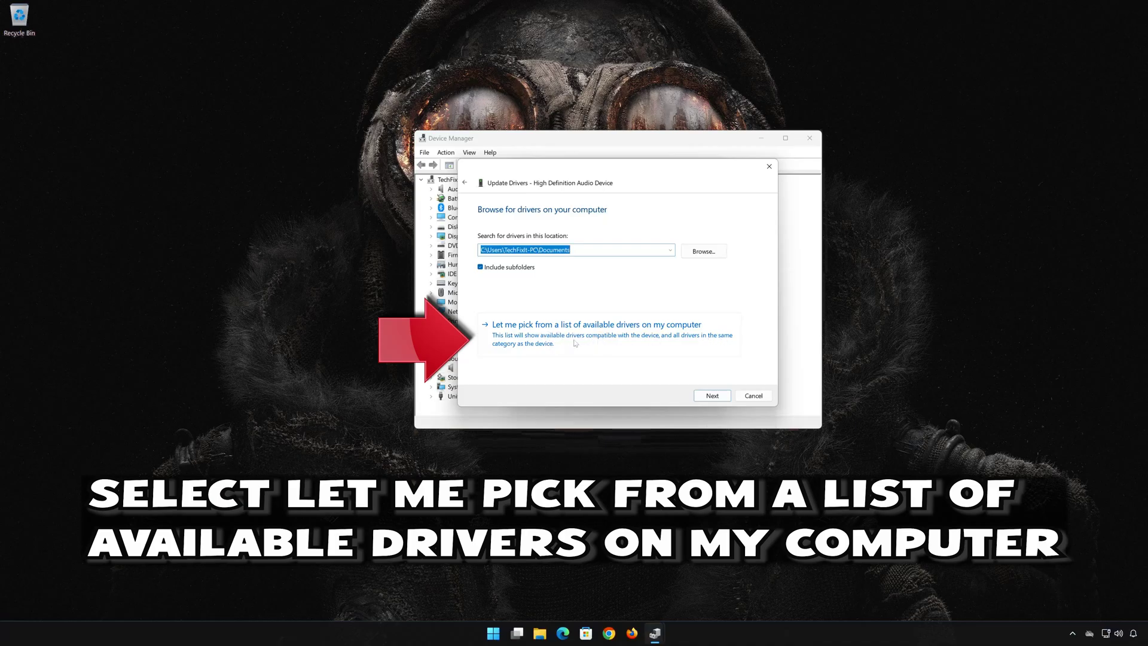
{"action": "left_click", "coordinate": [574, 343]}
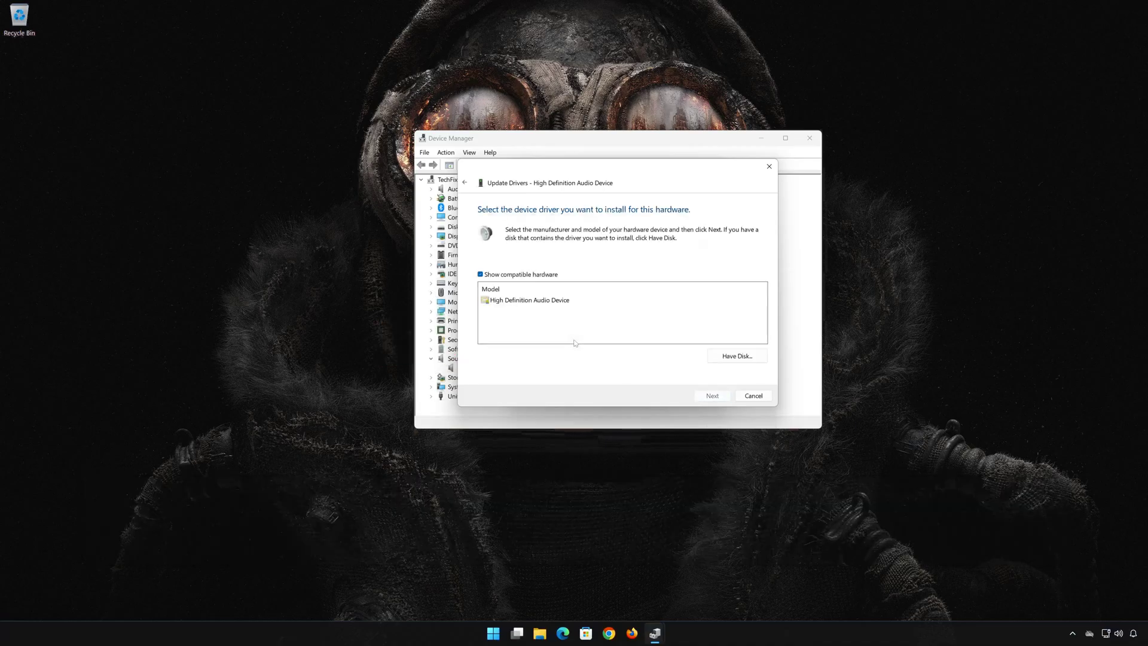
{"action": "left_click", "coordinate": [554, 303]}
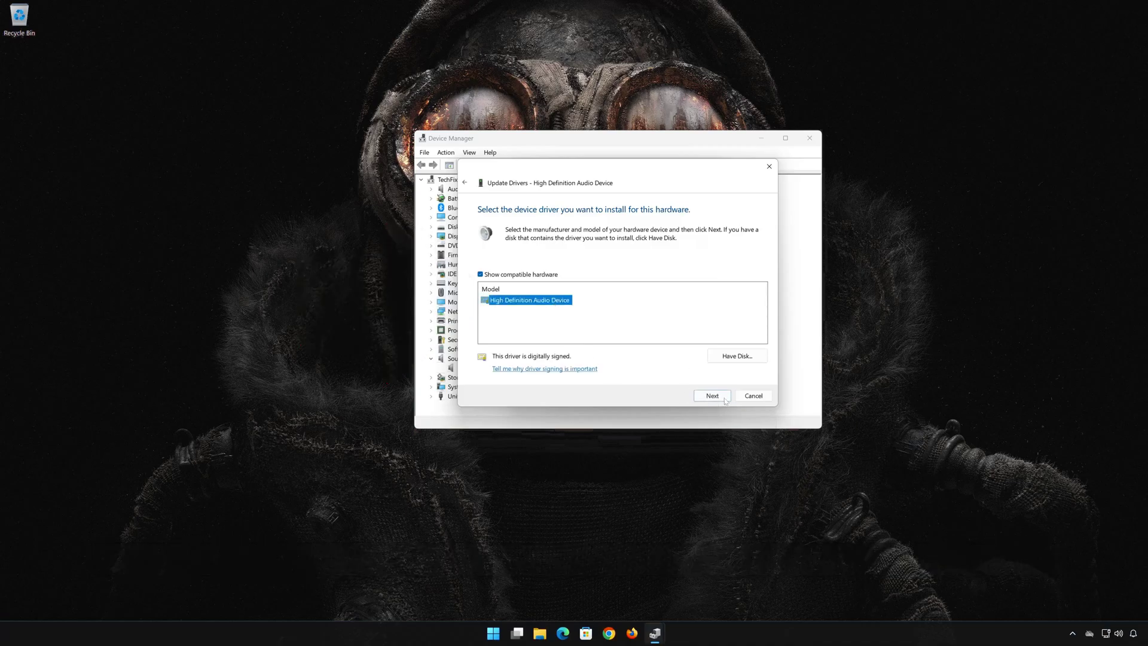
{"action": "left_click", "coordinate": [708, 399]}
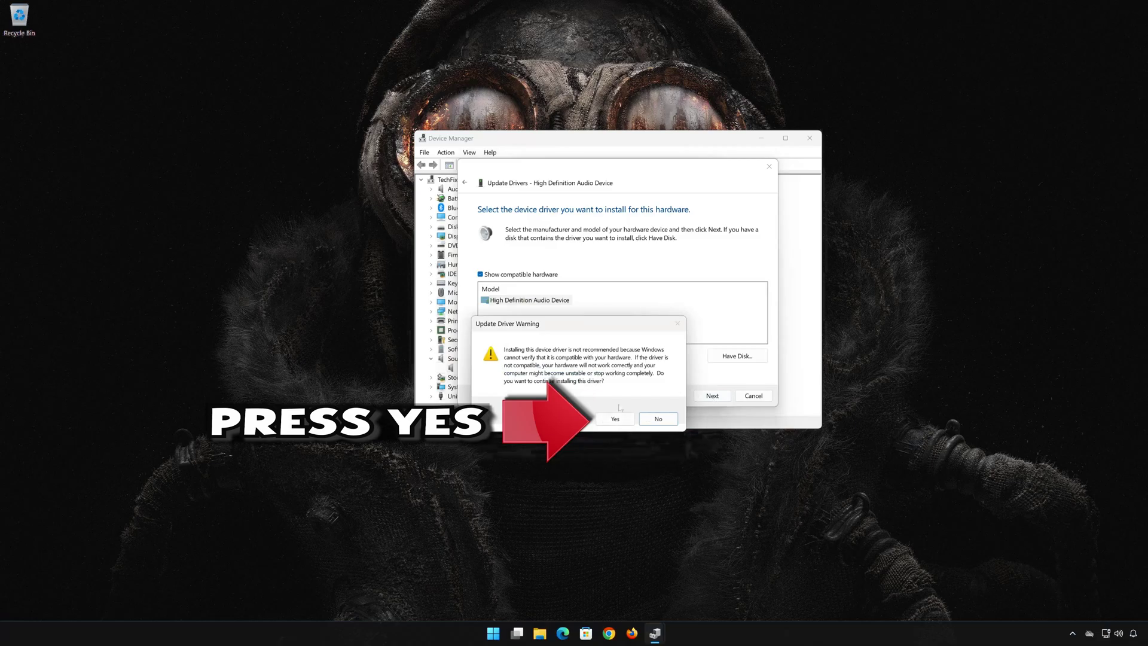
{"action": "left_click", "coordinate": [616, 419]}
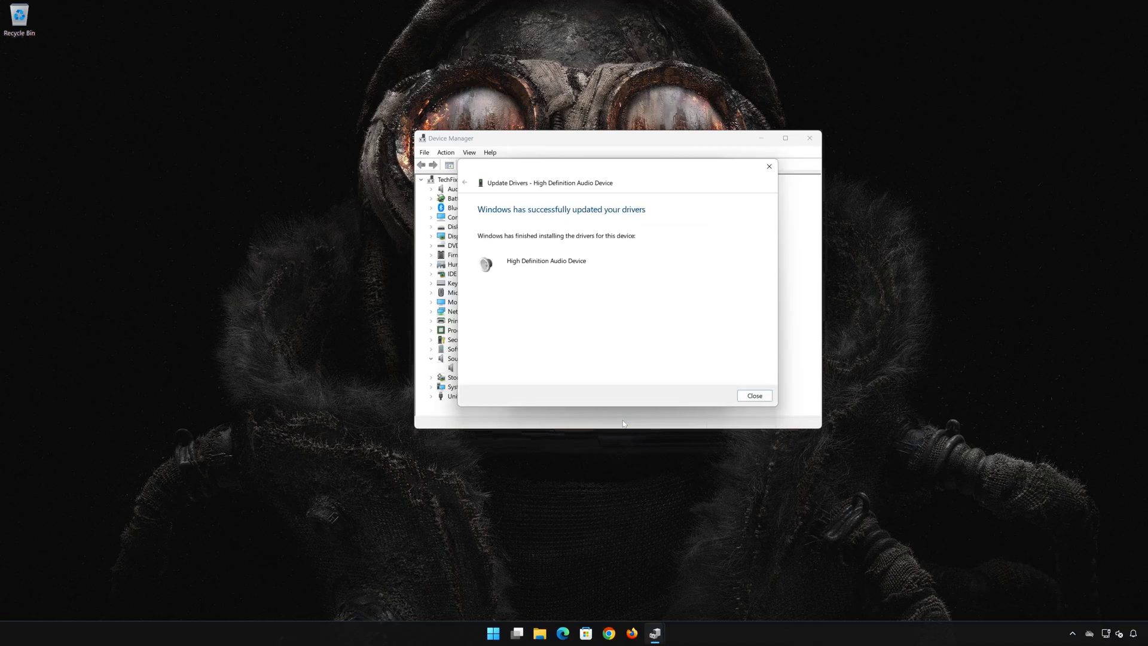
{"action": "left_click", "coordinate": [753, 396]}
{"action": "left_click", "coordinate": [656, 387]}
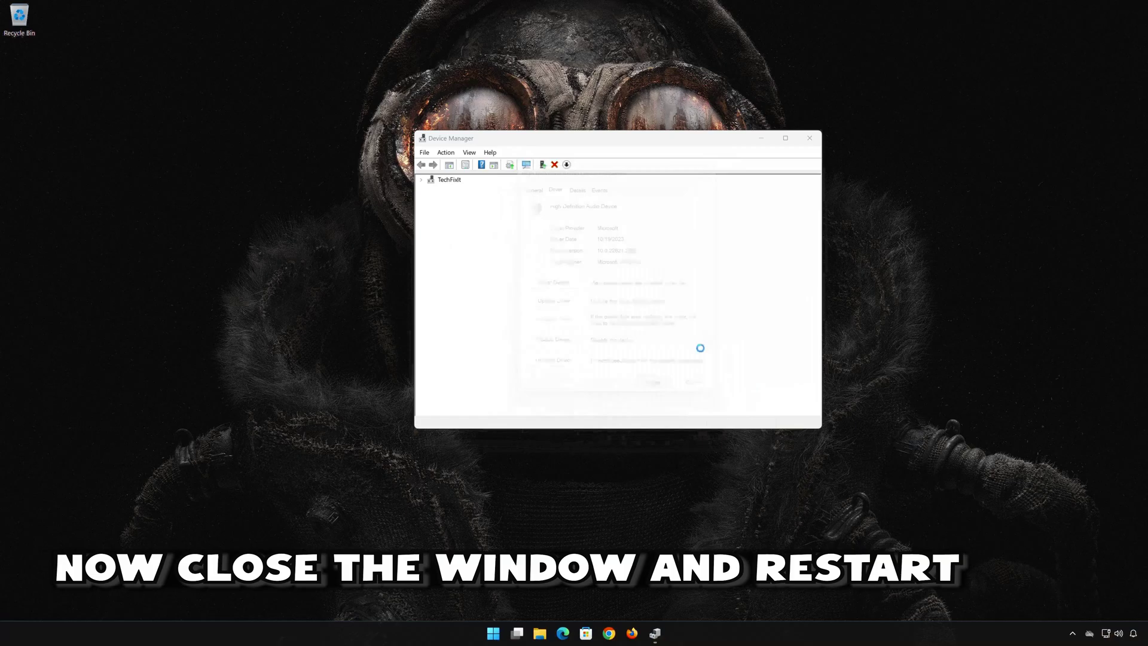
Close Device Manager and restart the computer.
{"action": "left_click", "coordinate": [810, 137]}
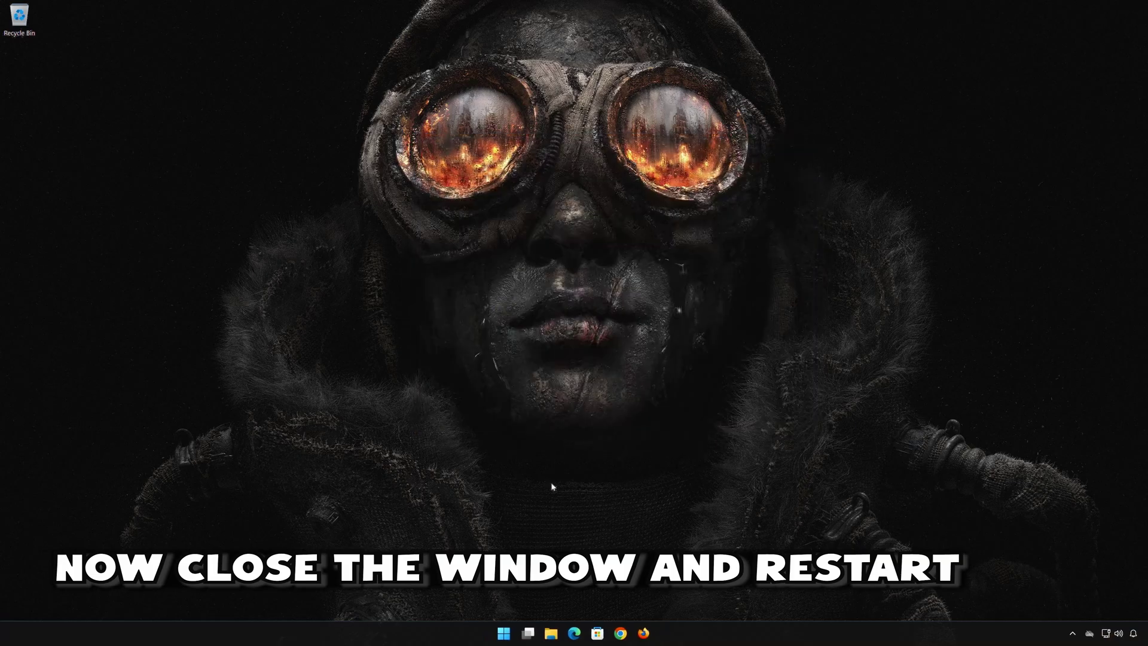
{"action": "left_click", "coordinate": [505, 633]}
{"action": "left_click", "coordinate": [703, 596]}
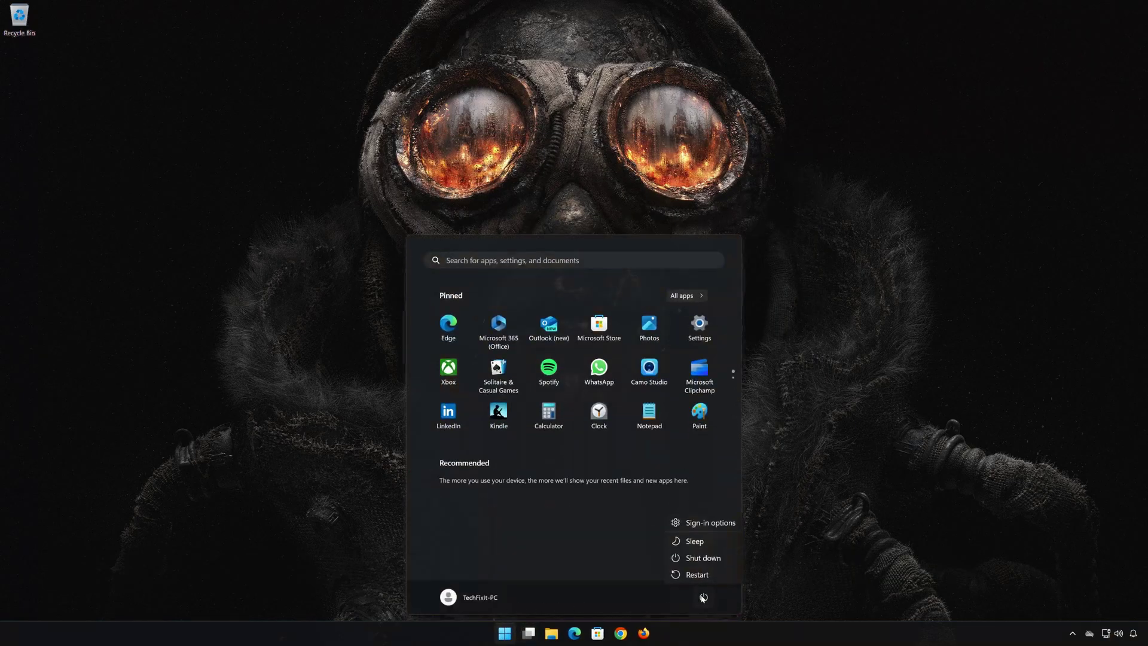
{"action": "left_click", "coordinate": [702, 576]}
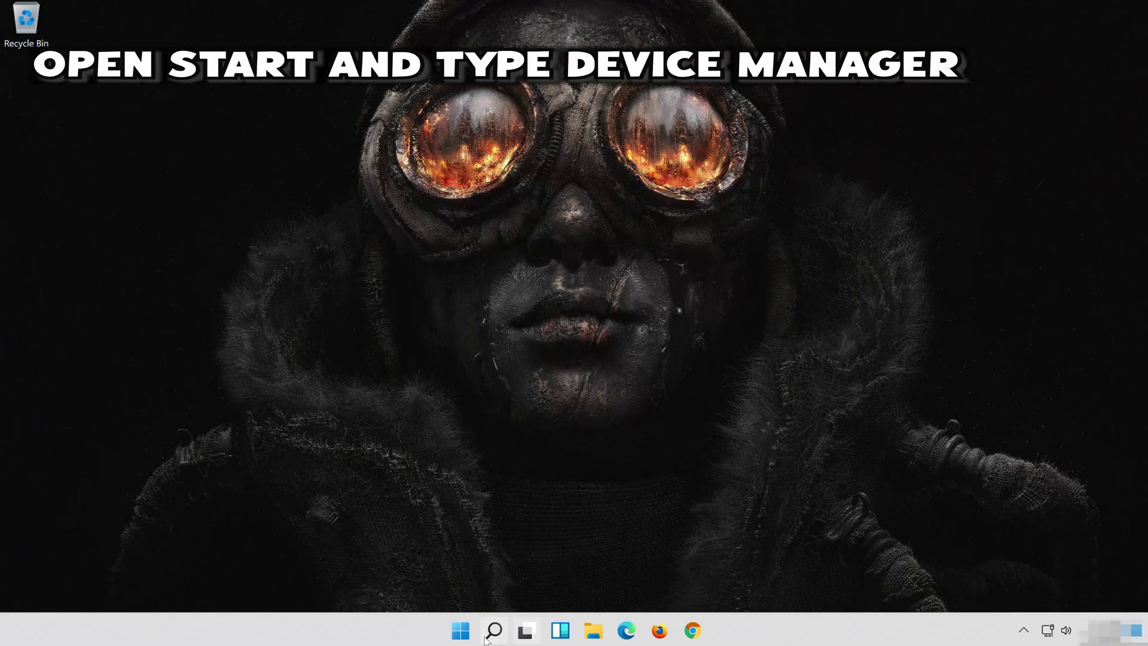
After the restart, find and open Device Manager again and expand Sound, video and game controllers to reach the High Definition Audio Device.
{"action": "left_click", "coordinate": [486, 639]}
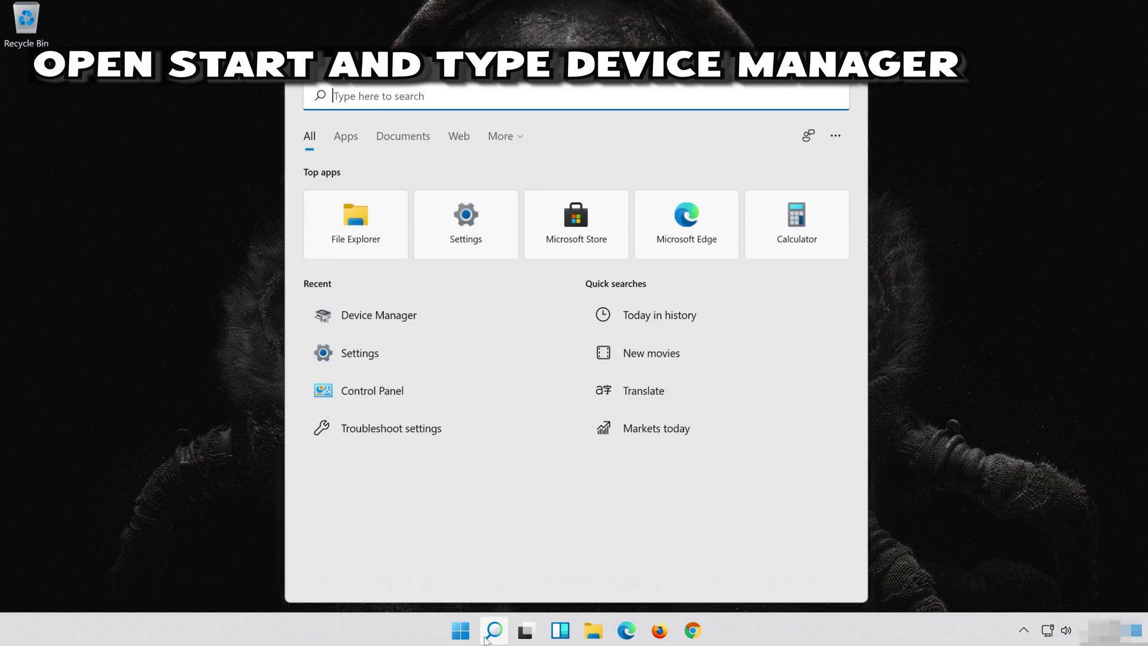
{"action": "type", "text": "device mana"}
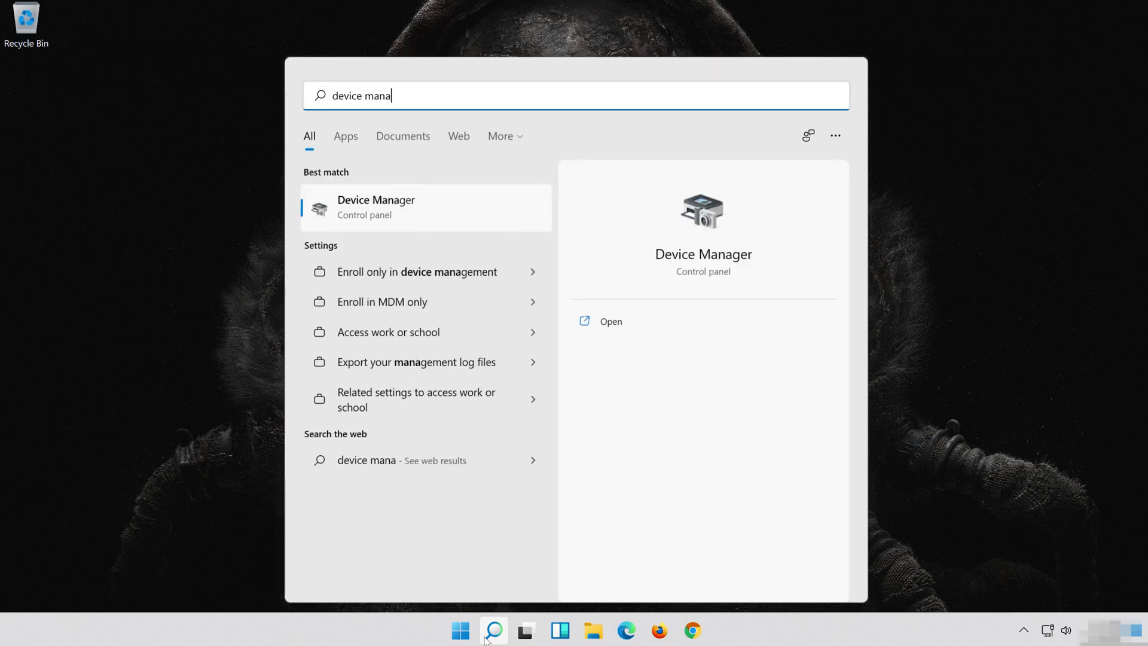
{"action": "type", "text": "ger"}
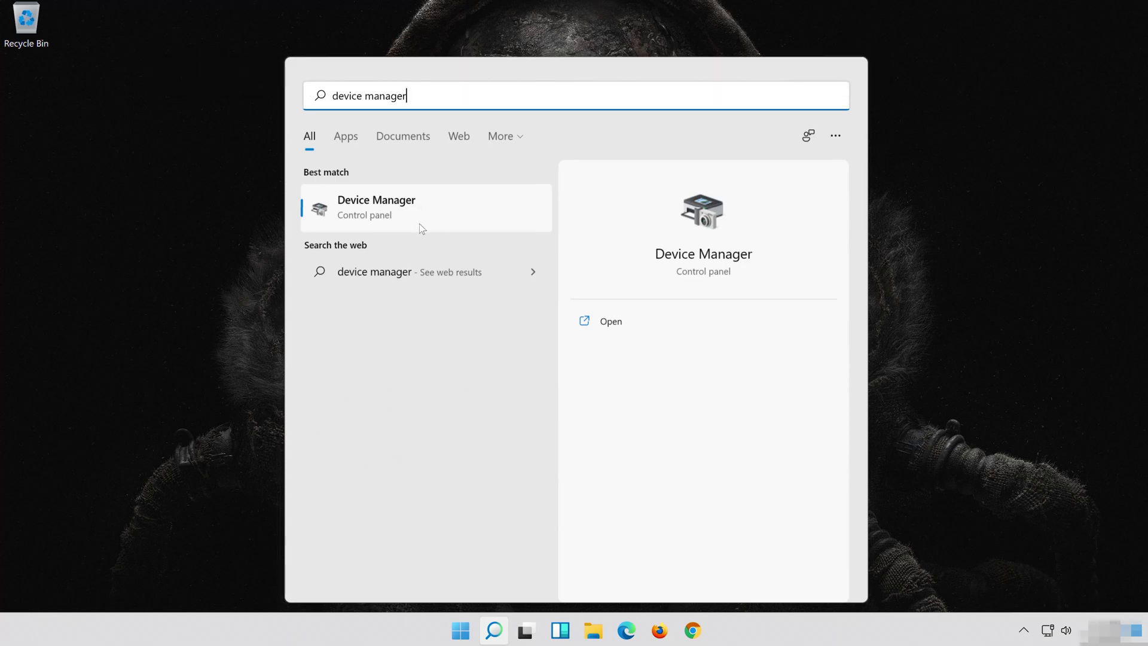
{"action": "left_click", "coordinate": [399, 216]}
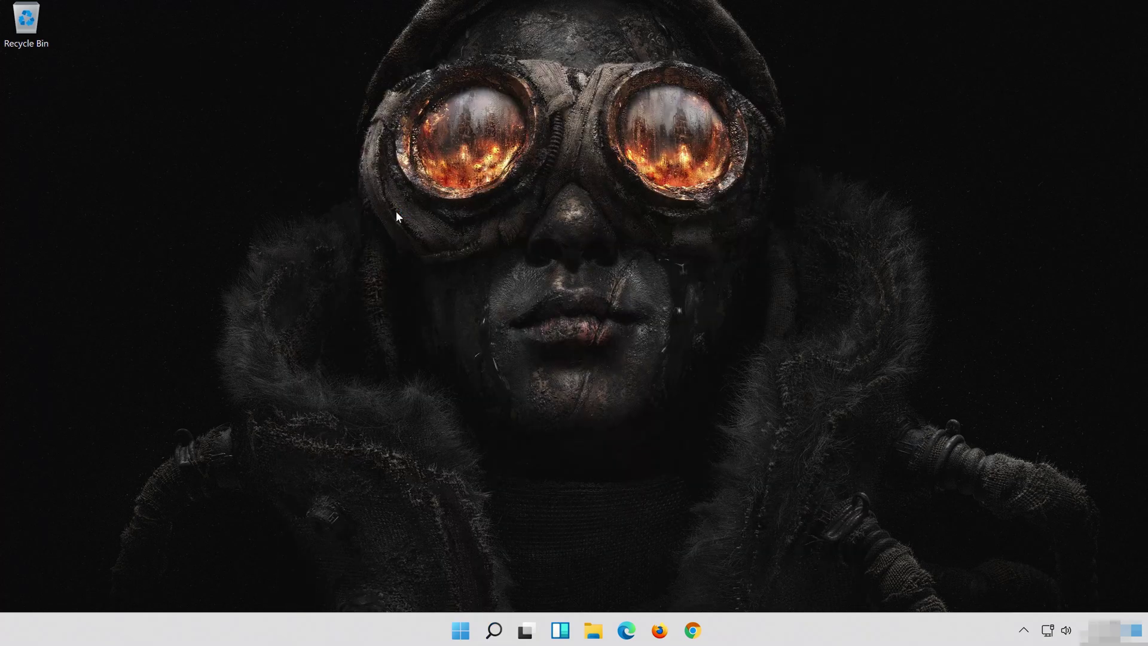
{"action": "left_click_drag", "start_coordinate": [204, 134], "coordinate": [458, 140]}
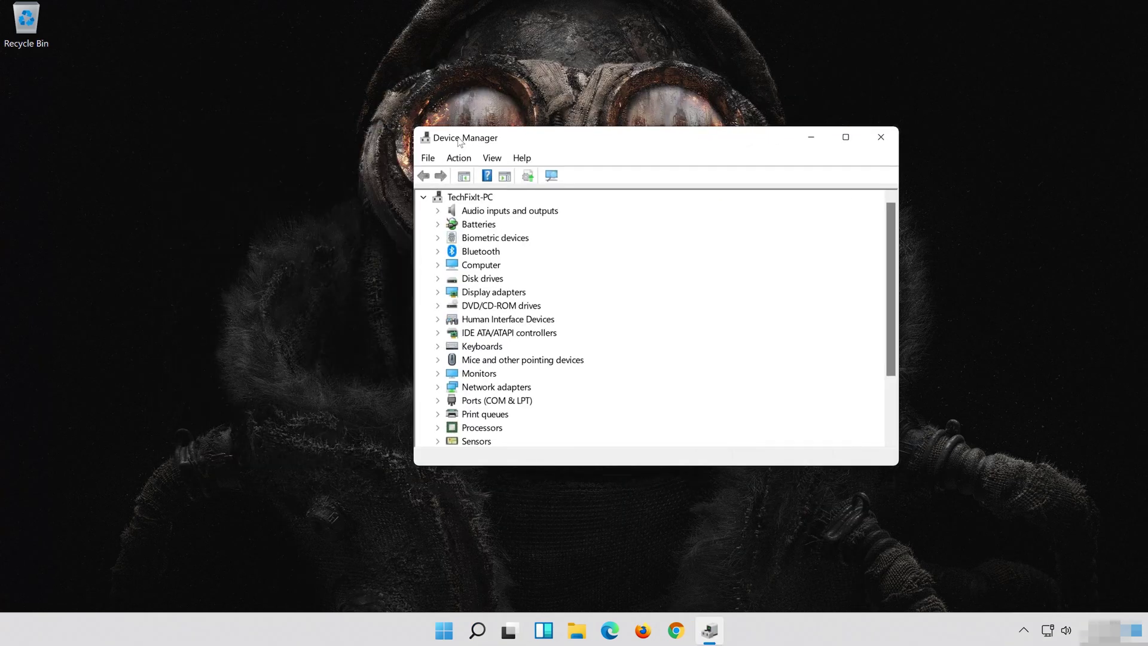
{"action": "scroll", "coordinate": [592, 320], "scroll_direction": "down", "scroll_amount": 2}
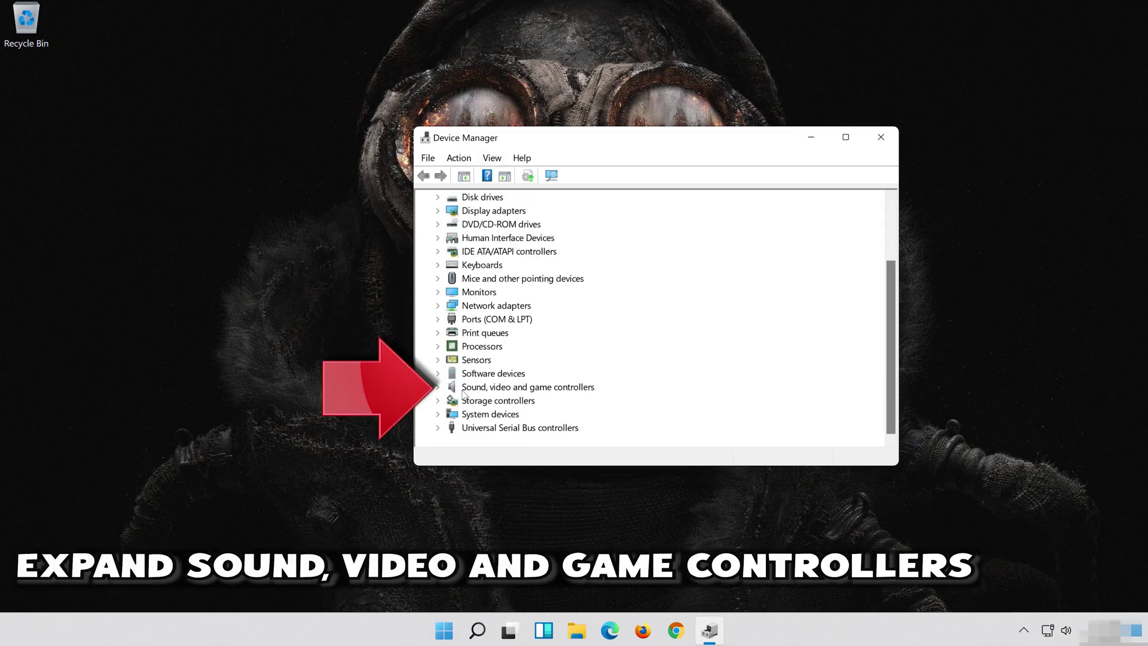
{"action": "left_click", "coordinate": [438, 388]}
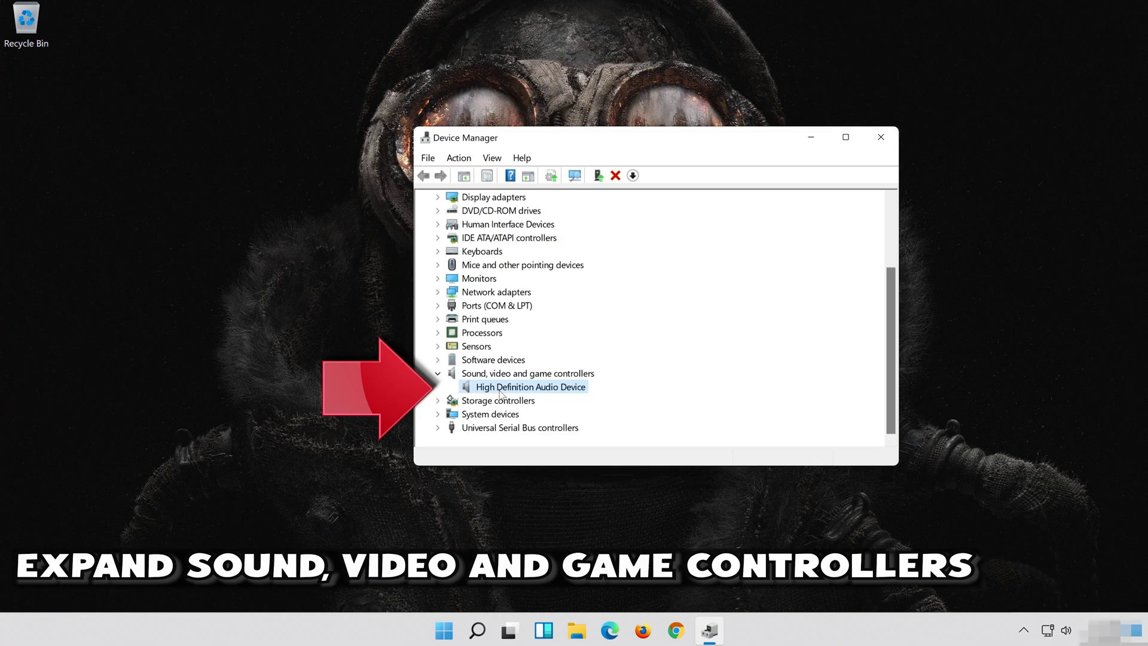
Uninstall the High Definition Audio Device from the driver page of its properties and confirm the removal.
{"action": "right_click", "coordinate": [530, 389]}
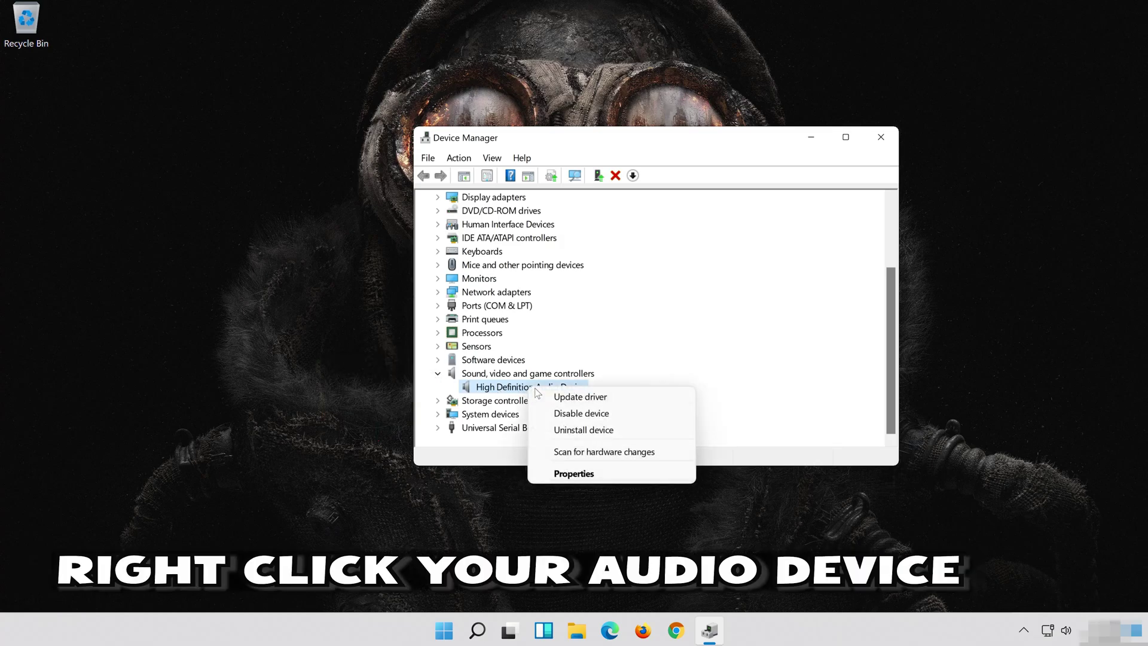
{"action": "left_click", "coordinate": [590, 479]}
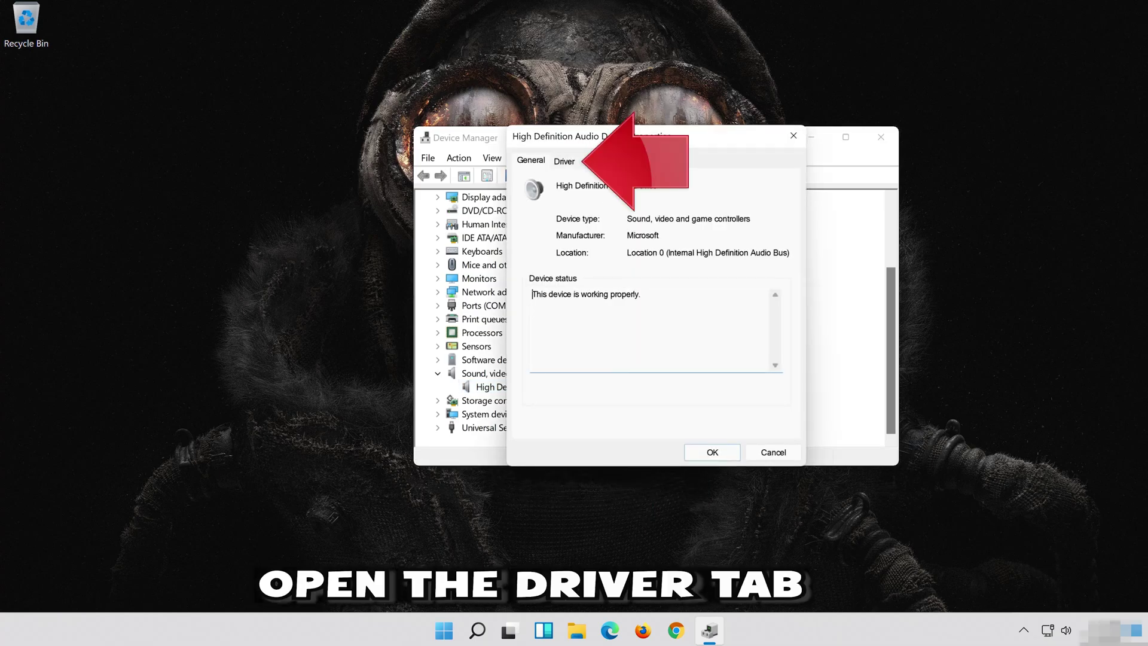
{"action": "left_click", "coordinate": [556, 167]}
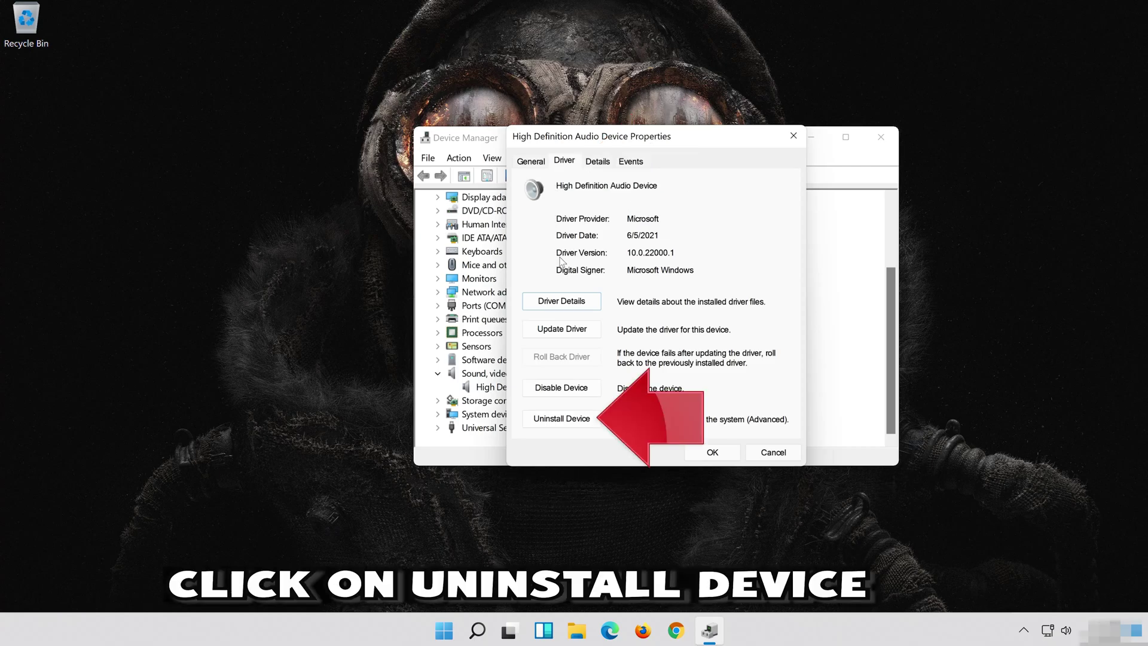
{"action": "left_click", "coordinate": [566, 422]}
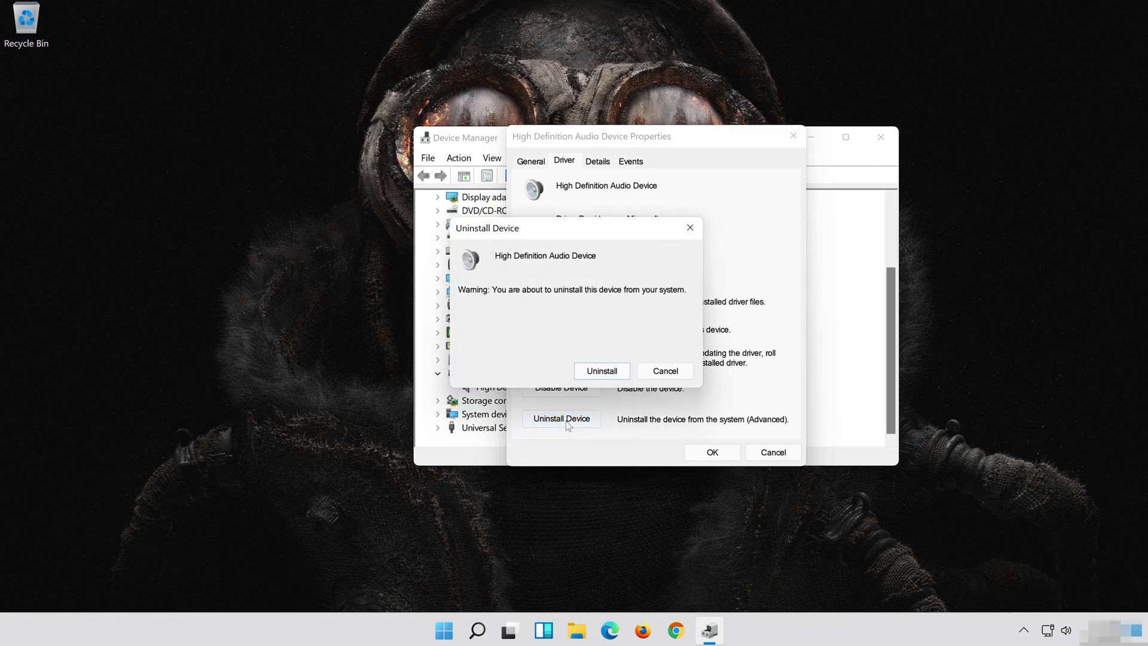
{"action": "left_click", "coordinate": [607, 373]}
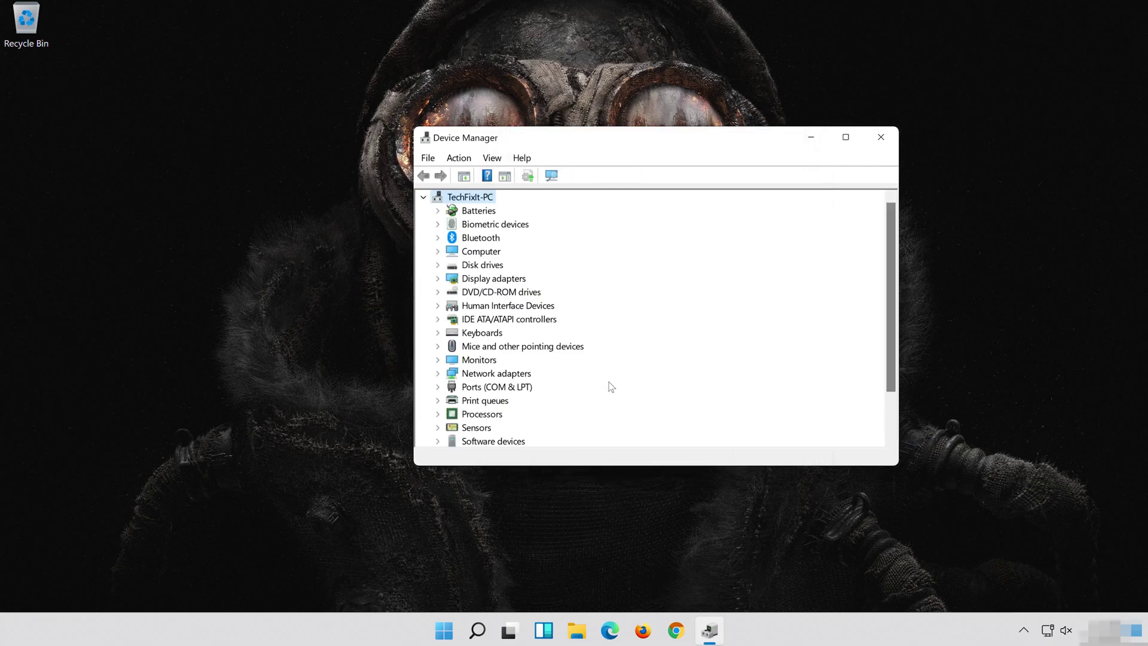
Close Device Manager and restart the computer after uninstalling the audio device.
{"action": "left_click", "coordinate": [876, 137]}
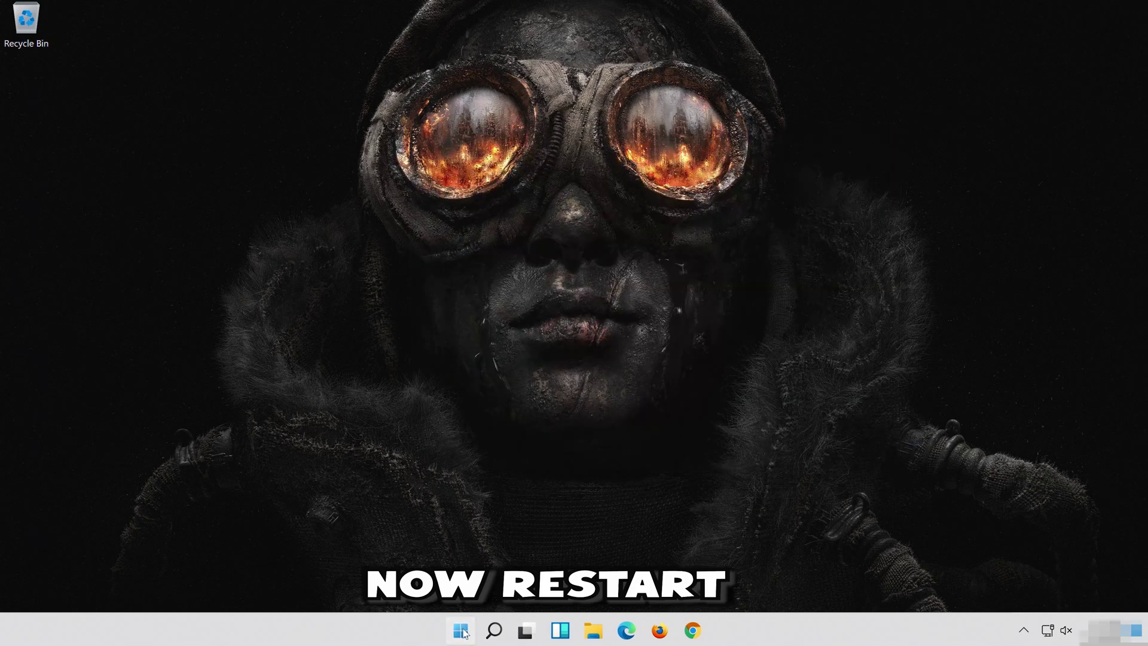
{"action": "left_click", "coordinate": [464, 634]}
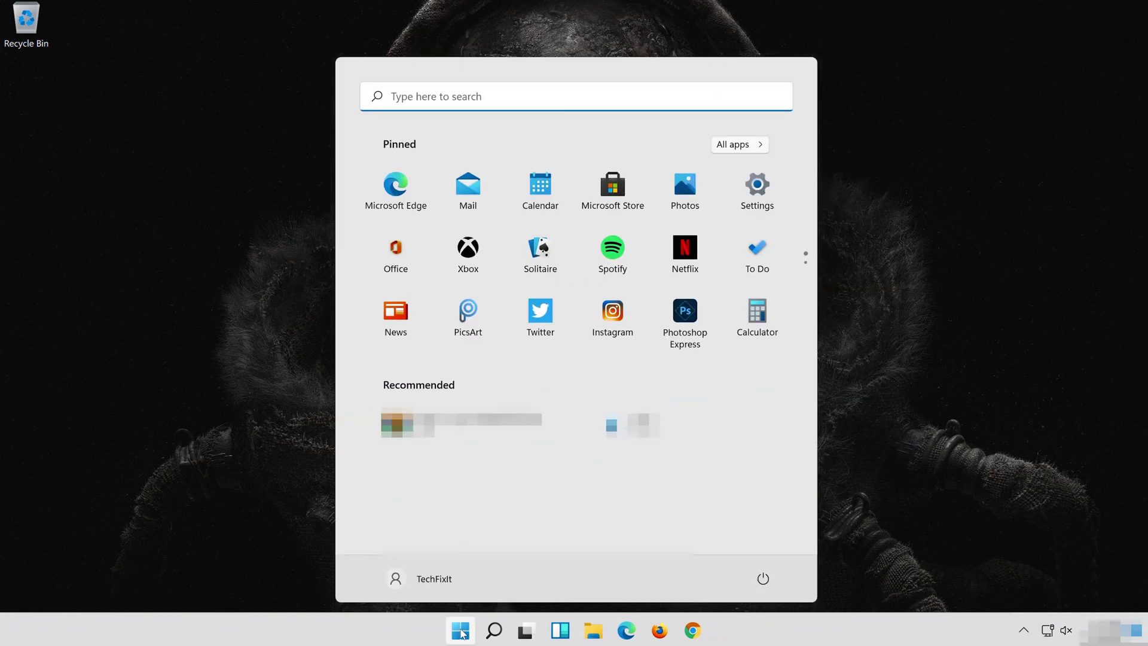
{"action": "left_click", "coordinate": [765, 577]}
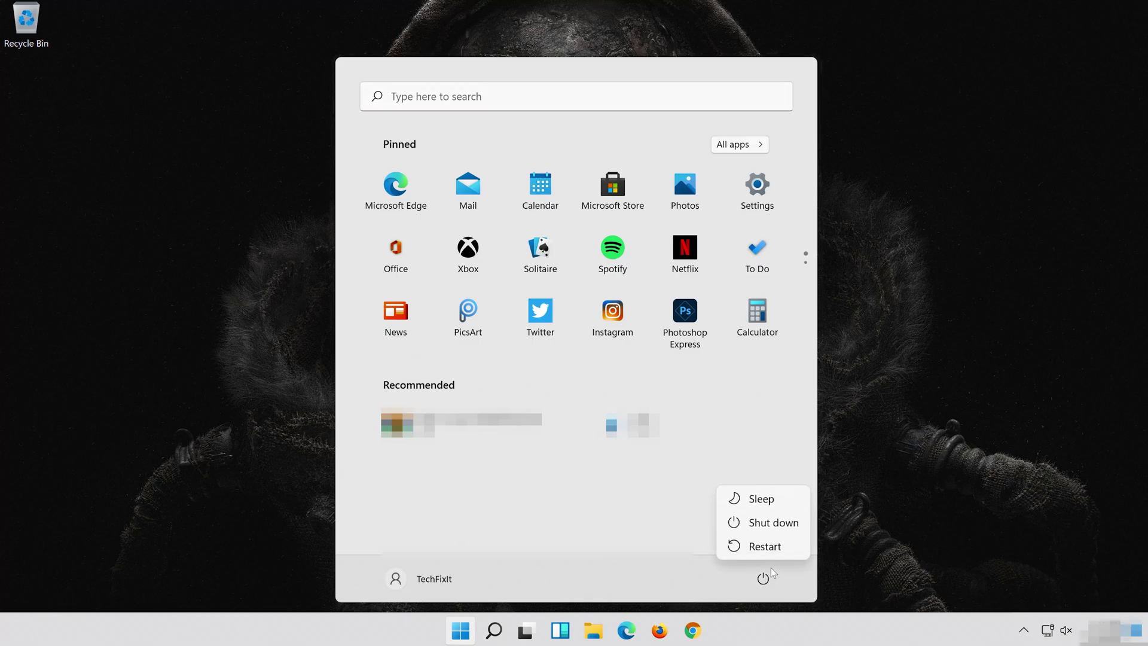
{"action": "left_click", "coordinate": [777, 554]}
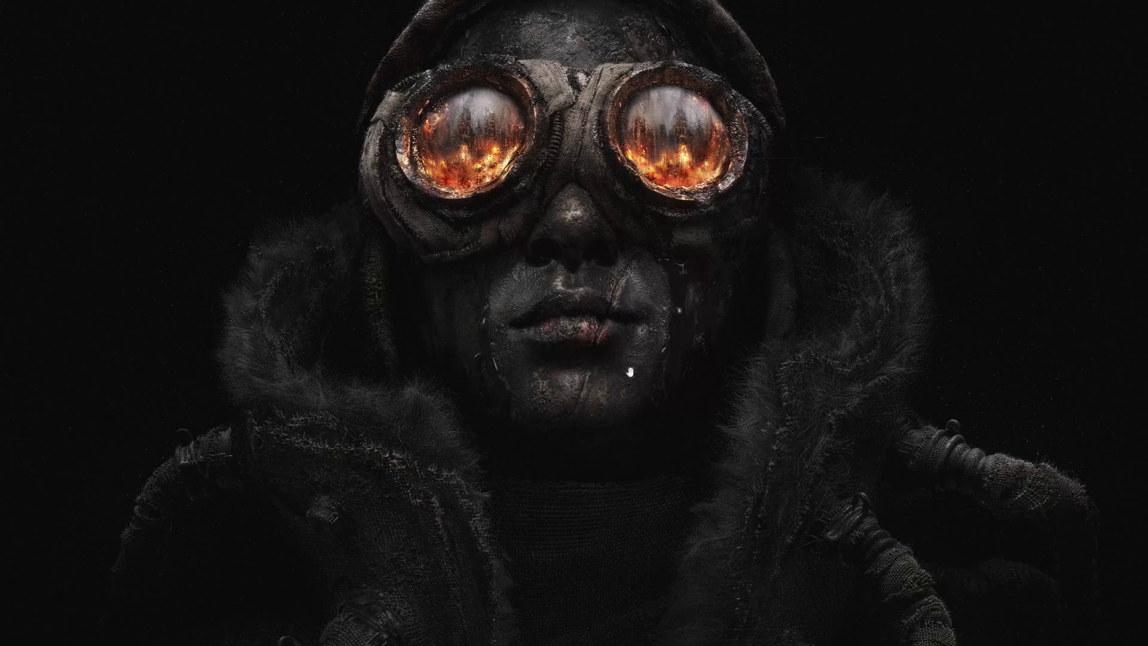
Open the system's Sound settings, view the properties of the Headphones (HDV 820) output device, and return to the output list.
{"action": "left_click", "coordinate": [368, 644]}
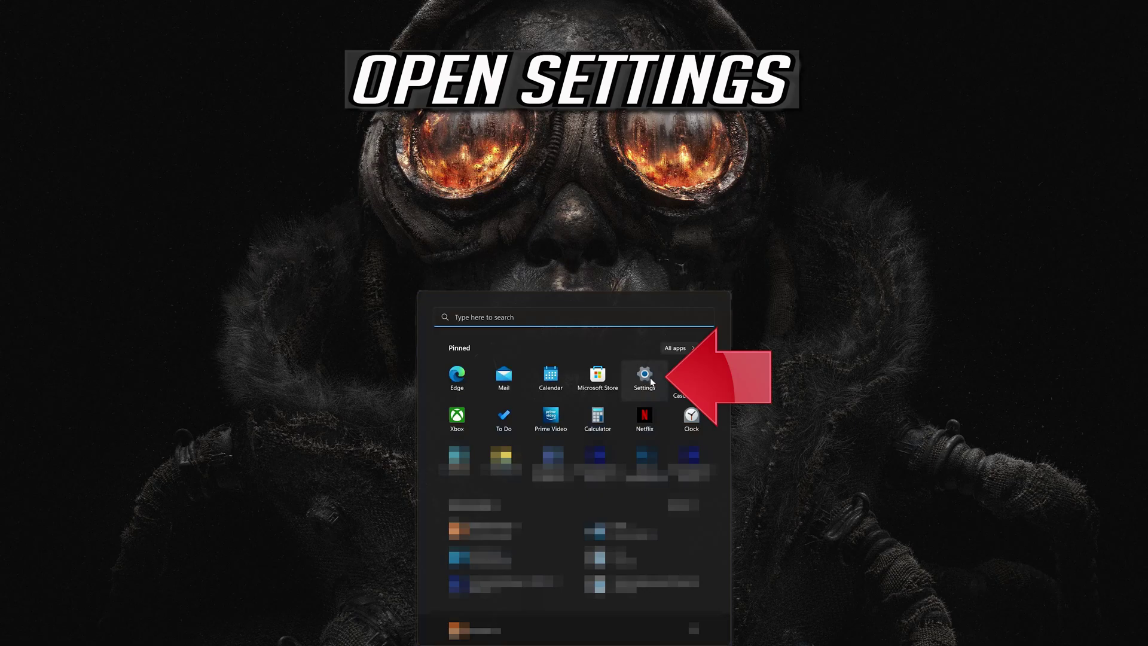
{"action": "left_click", "coordinate": [650, 378]}
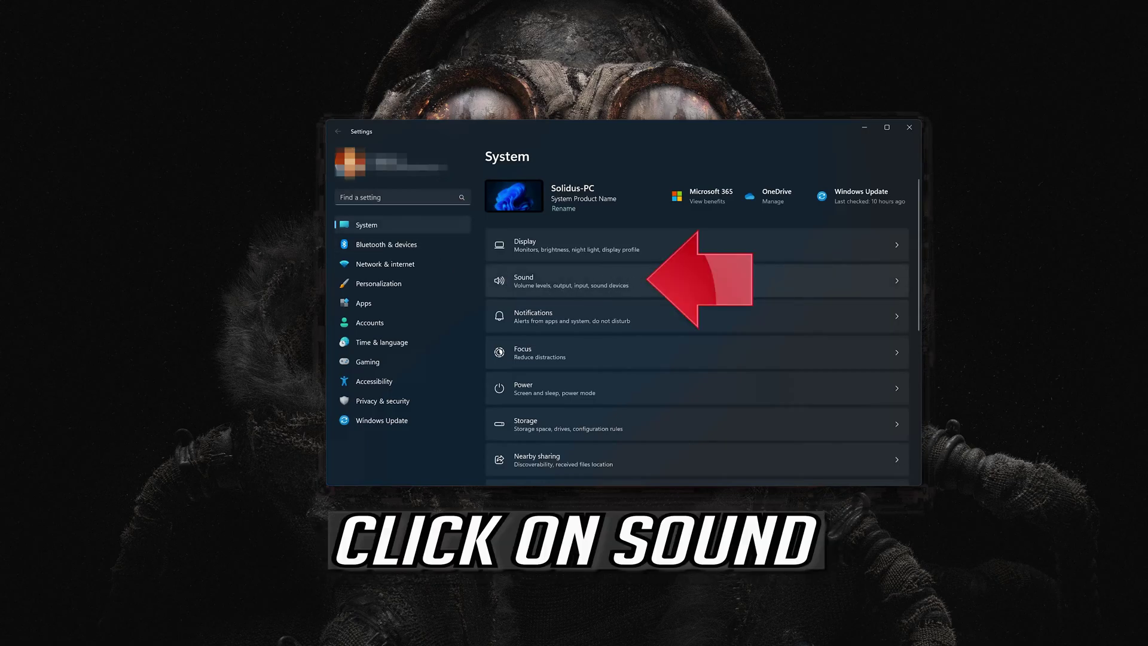
{"action": "left_click", "coordinate": [678, 282]}
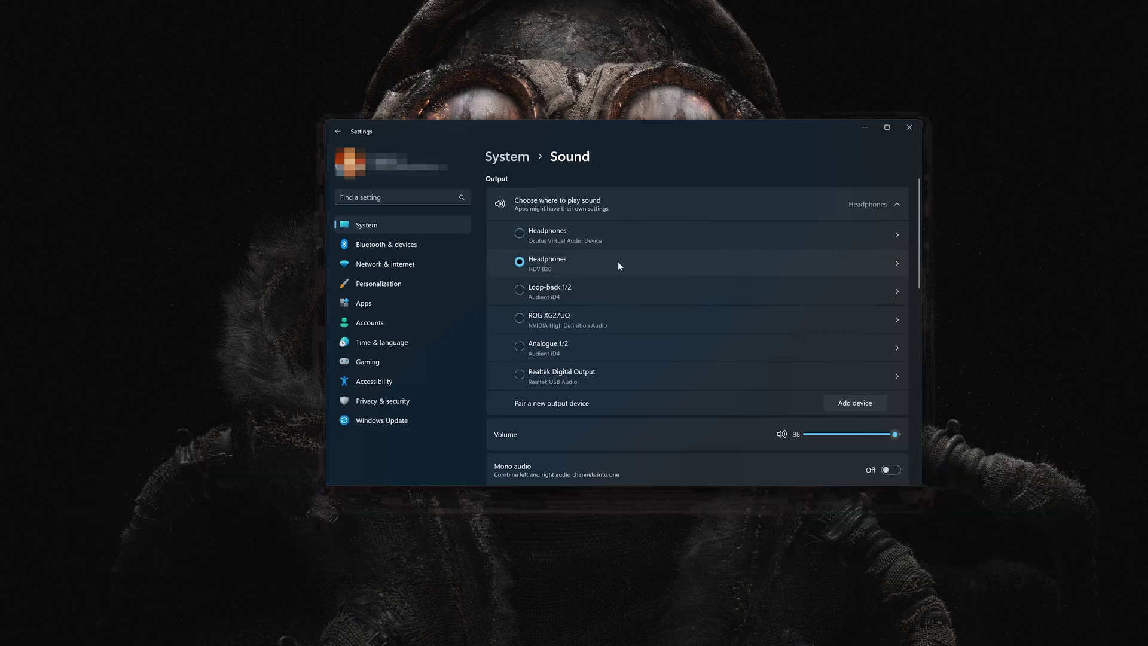
{"action": "double_click", "coordinate": [618, 261]}
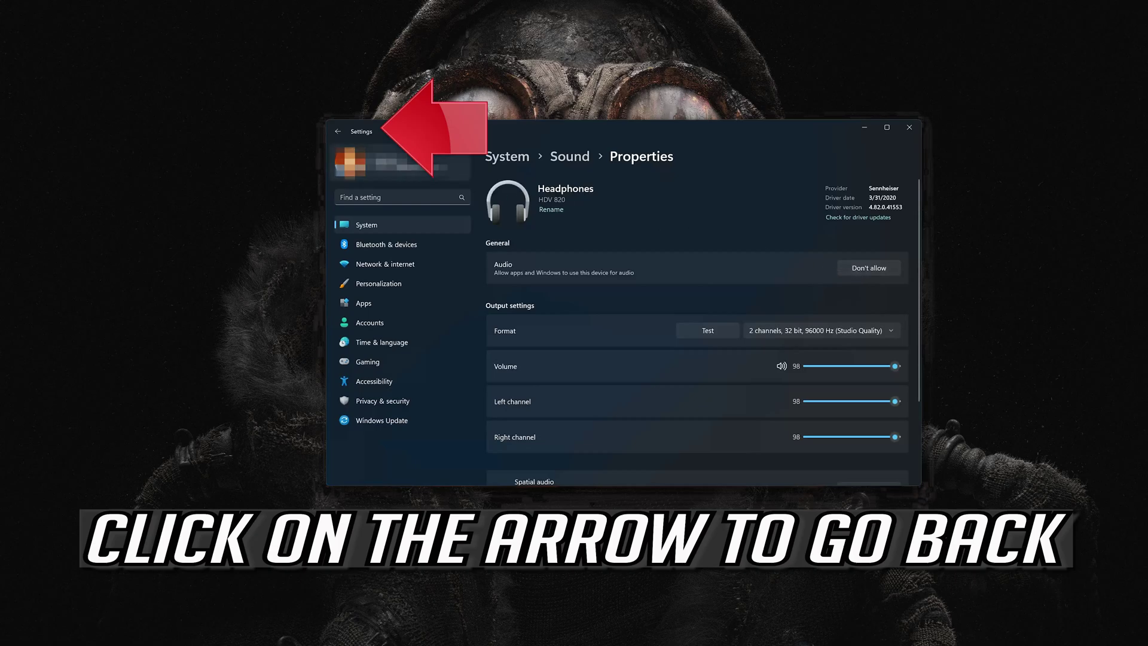
{"action": "left_click", "coordinate": [340, 131]}
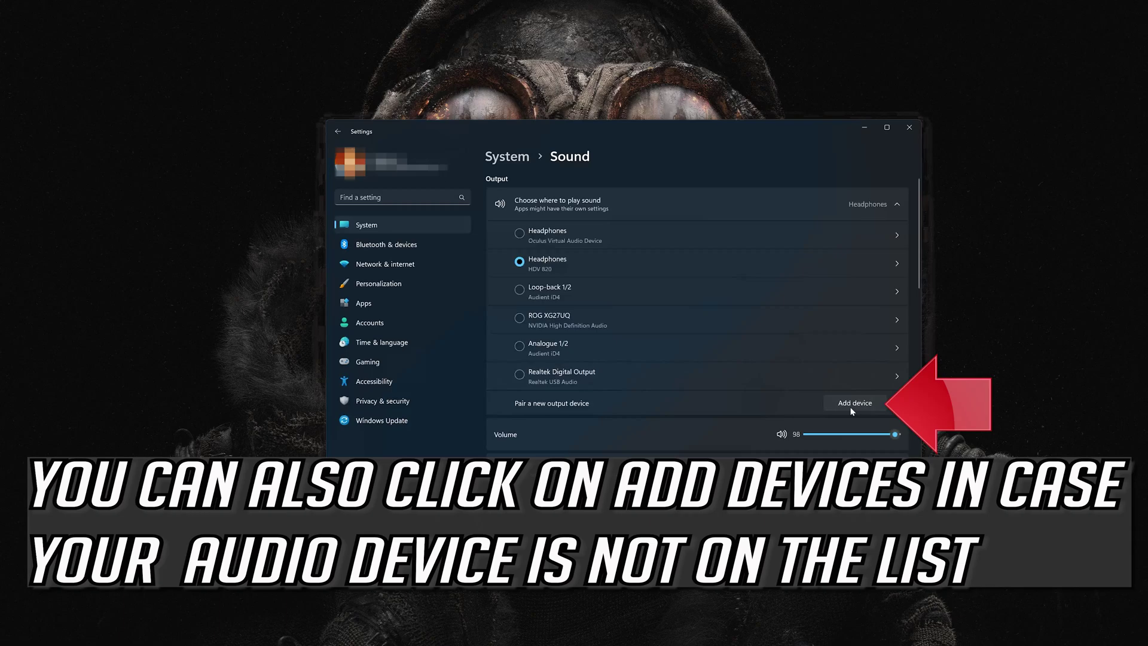
View the device kinds offered for pairing a new output device, without adding one, and close Settings.
{"action": "left_click", "coordinate": [853, 406]}
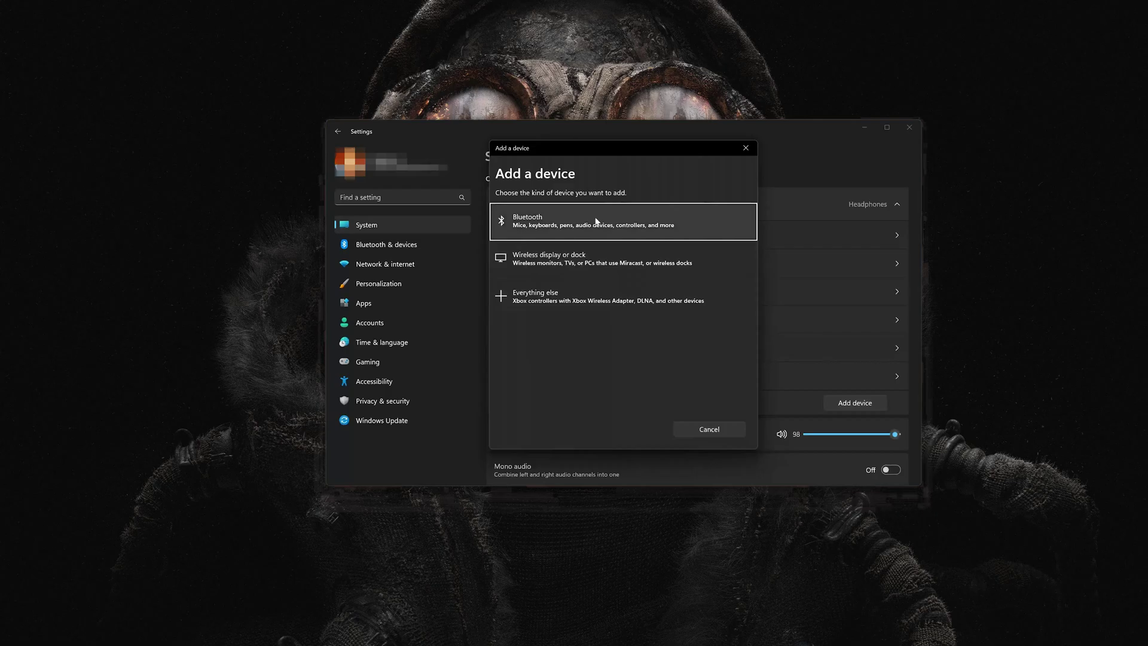
{"action": "left_click", "coordinate": [741, 150]}
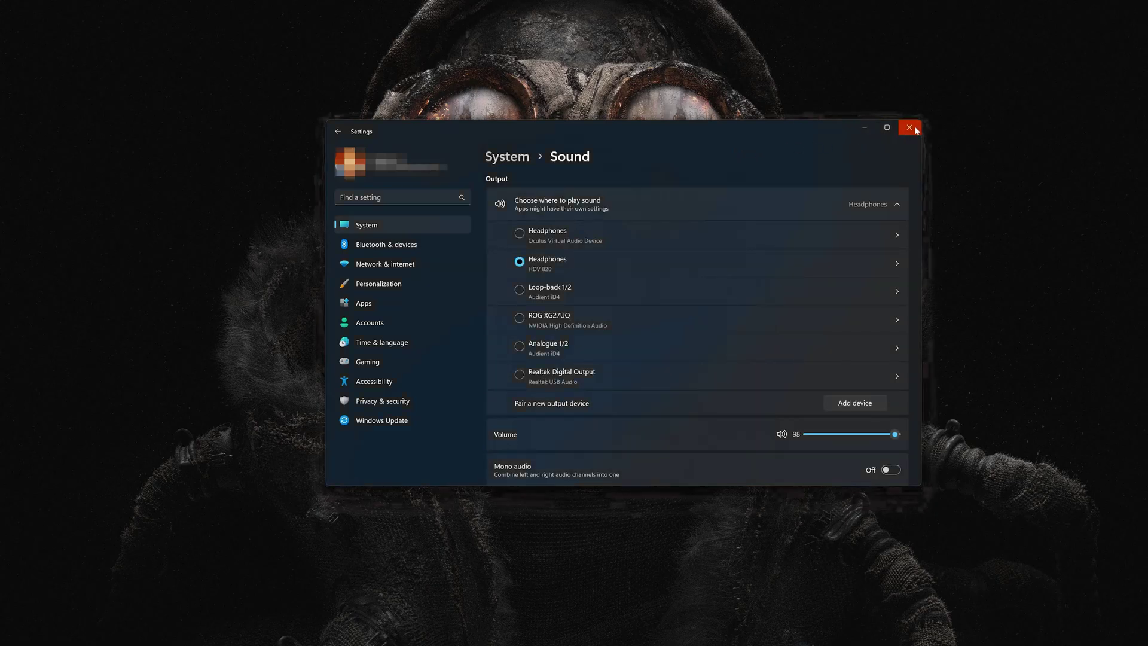
{"action": "left_click", "coordinate": [909, 128]}
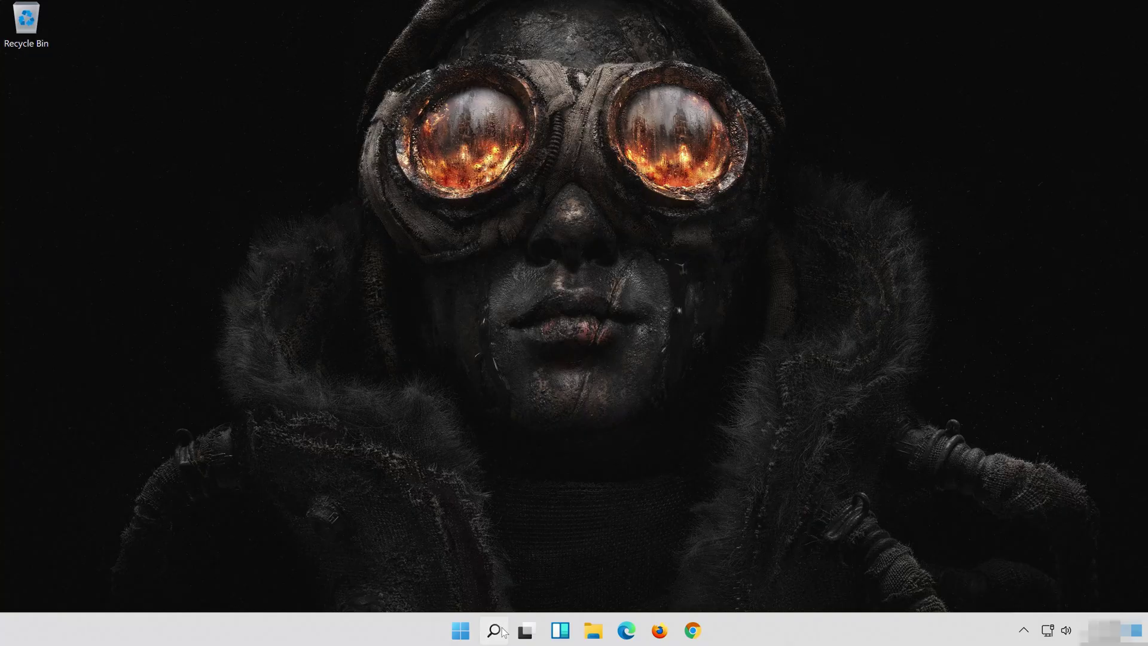
Search for "device manager", open Device Manager, and expand Sound, video and game controllers.
{"action": "left_click", "coordinate": [495, 630]}
{"action": "type", "text": "de"}
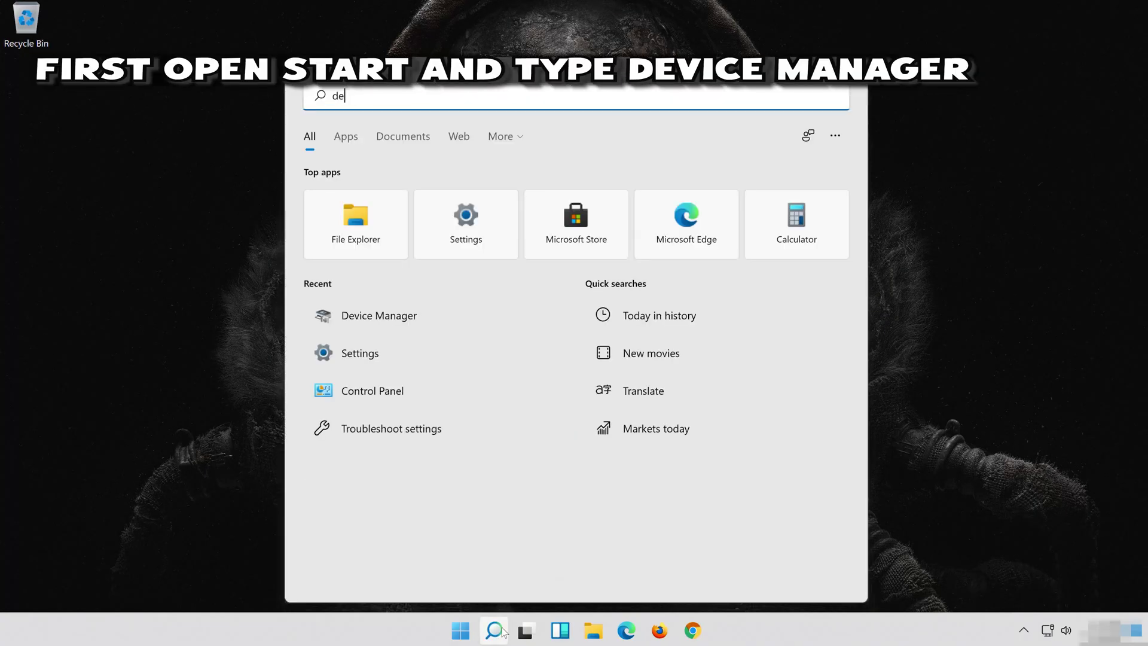
{"action": "type", "text": "vice m"}
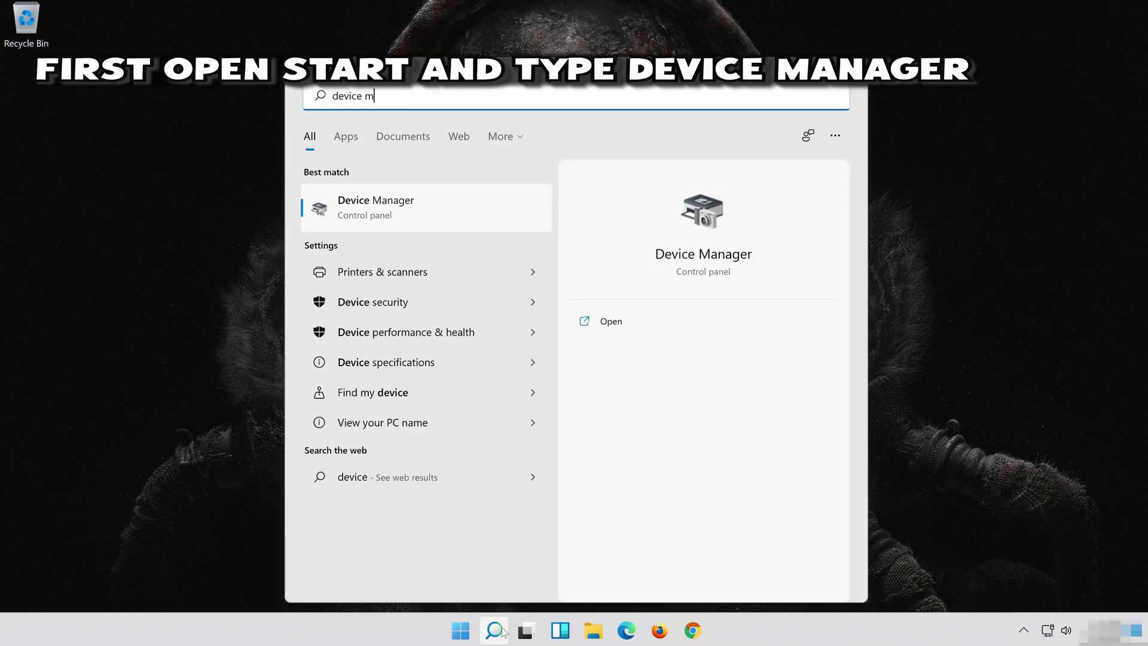
{"action": "type", "text": "anager"}
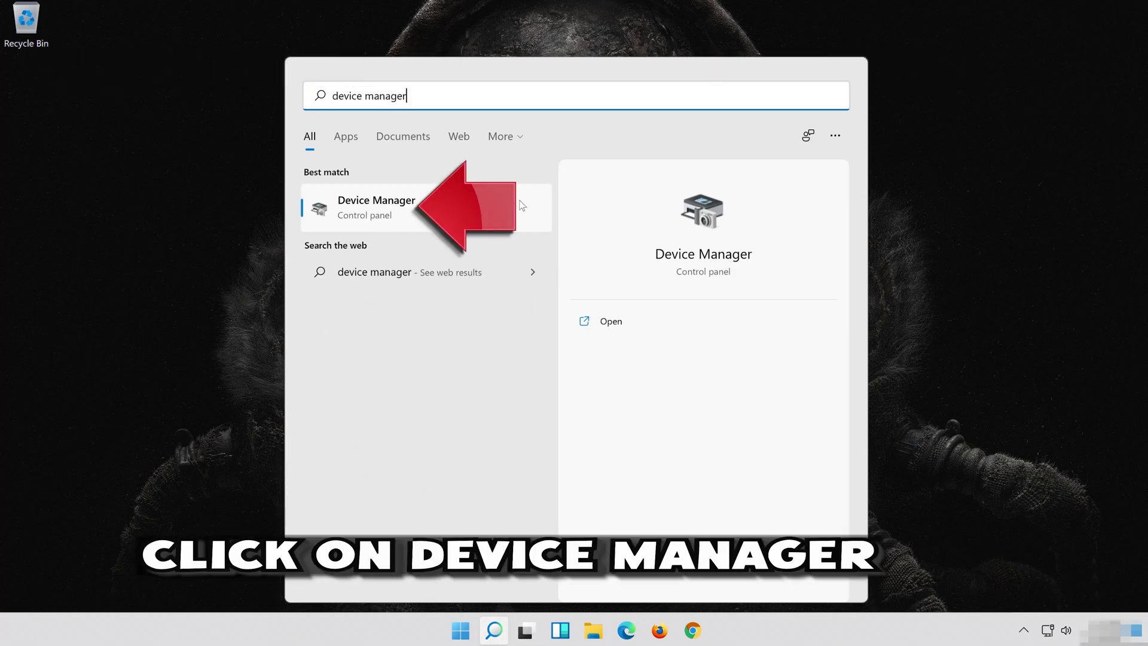
{"action": "left_click", "coordinate": [475, 211]}
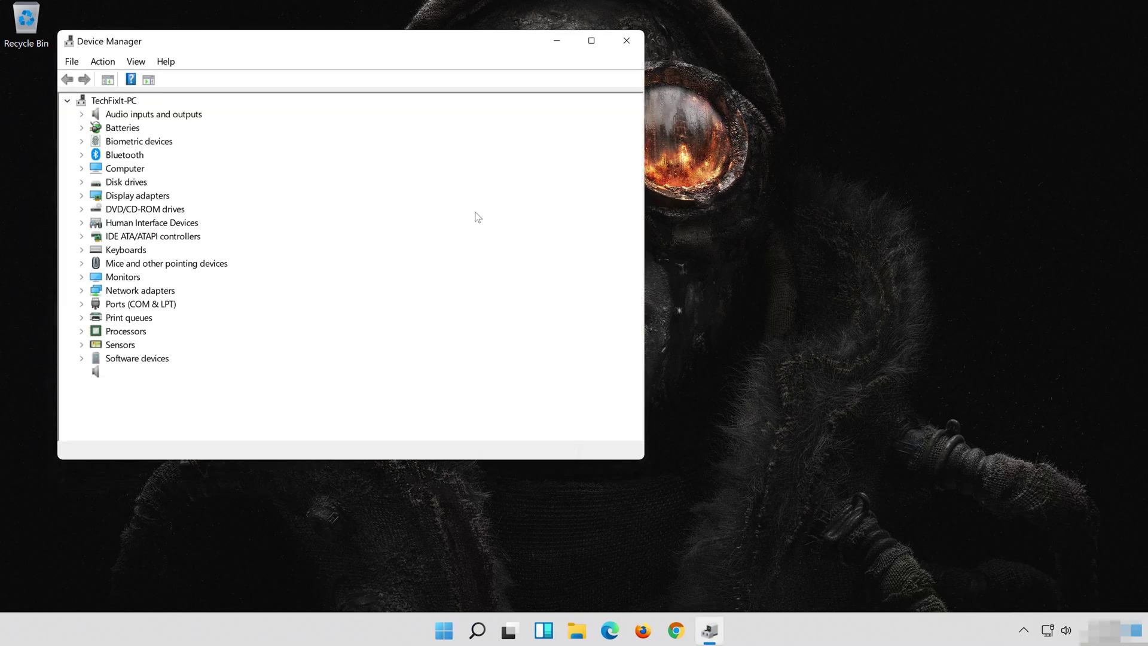
{"action": "left_click_drag", "start_coordinate": [377, 48], "coordinate": [656, 62]}
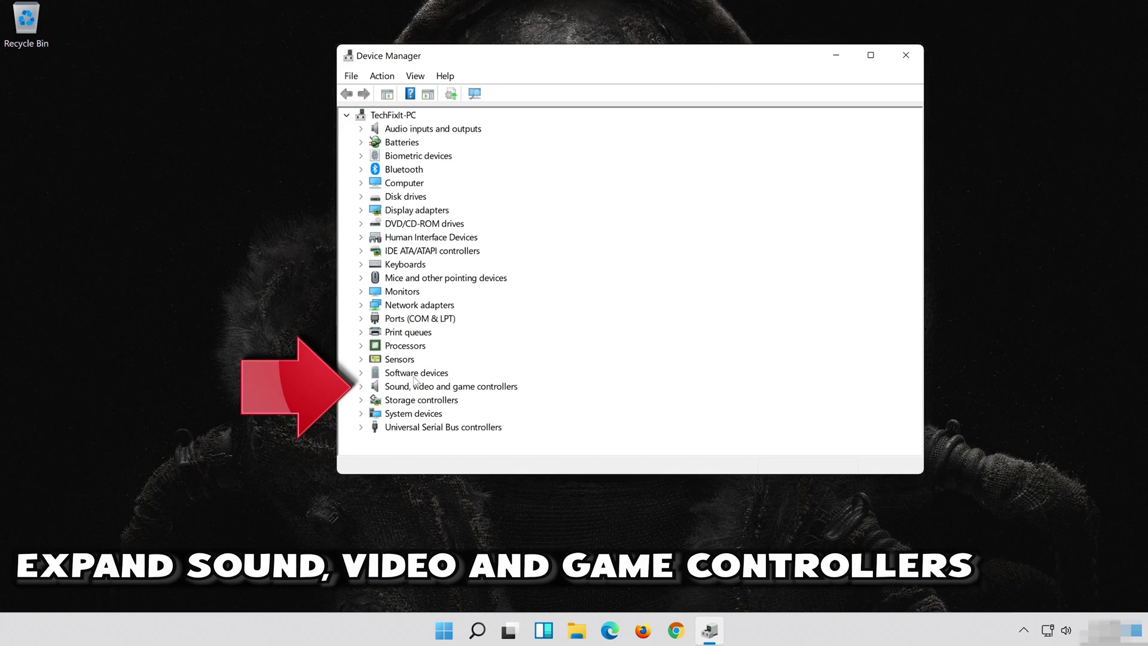
{"action": "left_click", "coordinate": [361, 386]}
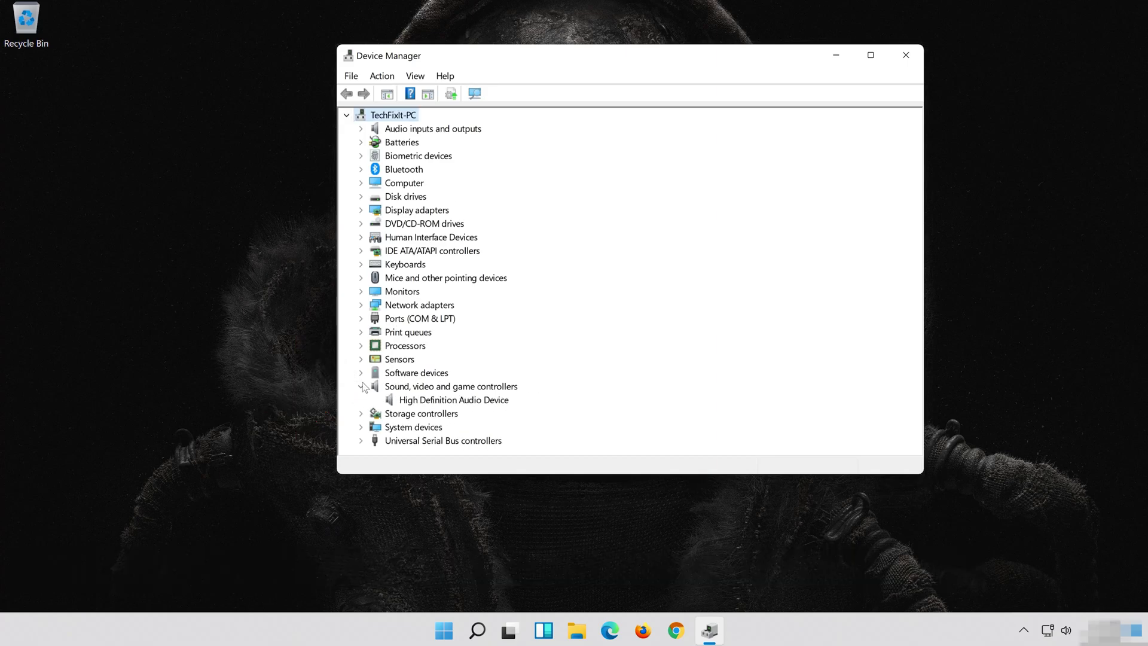
Open the High Definition Audio Device's properties and show its driver page.
{"action": "left_click", "coordinate": [392, 402]}
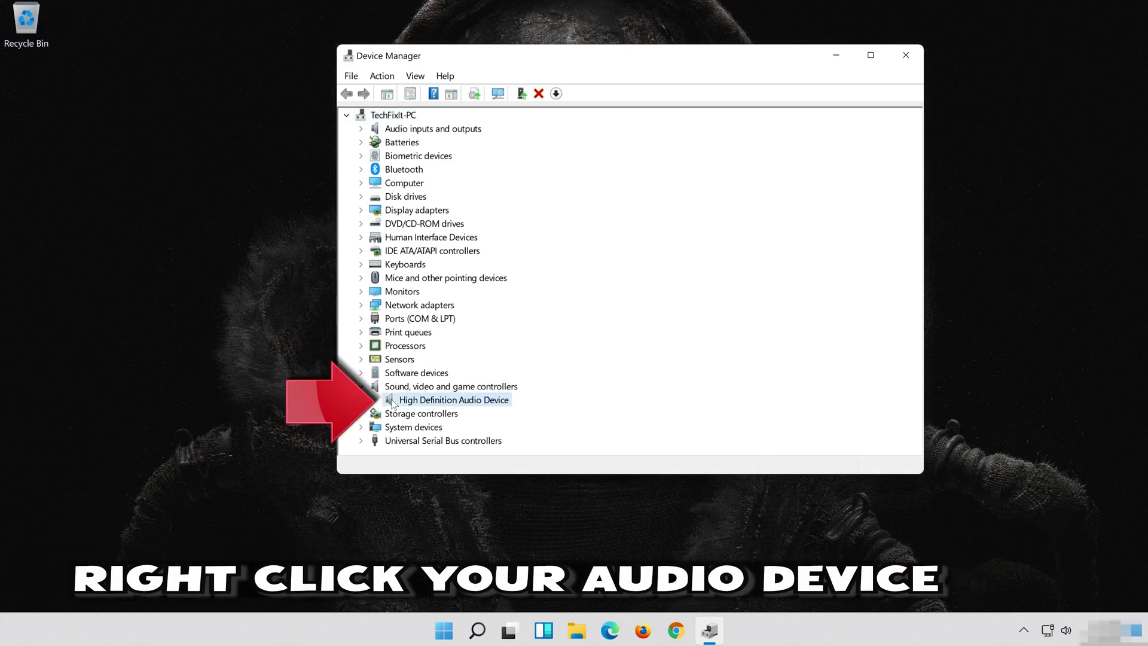
{"action": "right_click", "coordinate": [479, 405]}
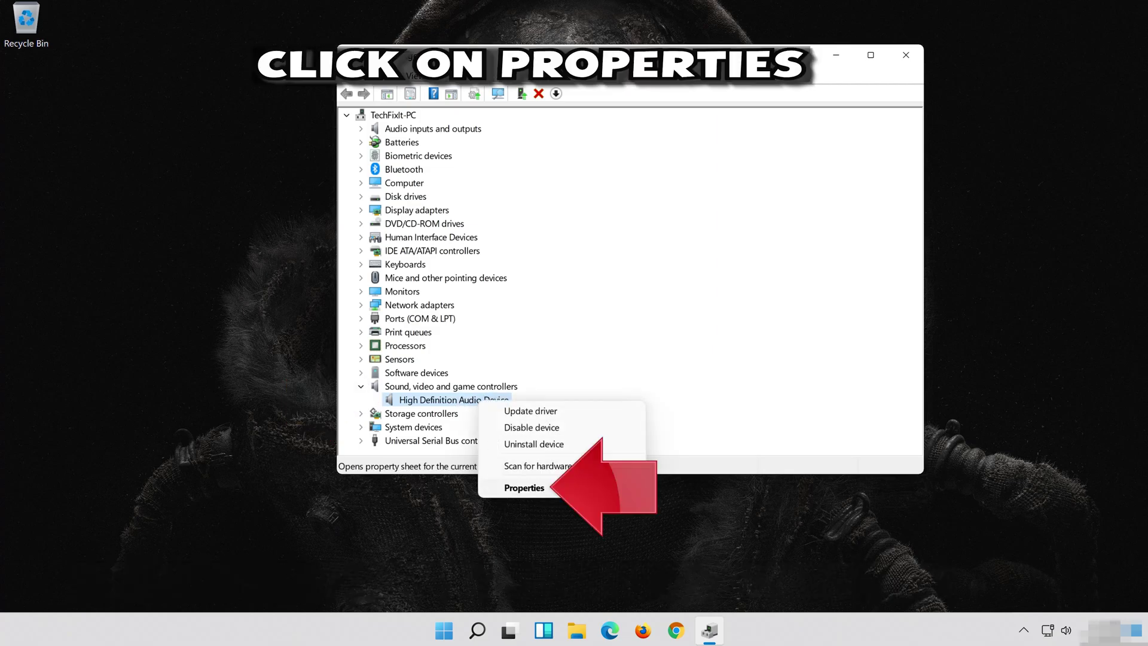
{"action": "left_click", "coordinate": [556, 487]}
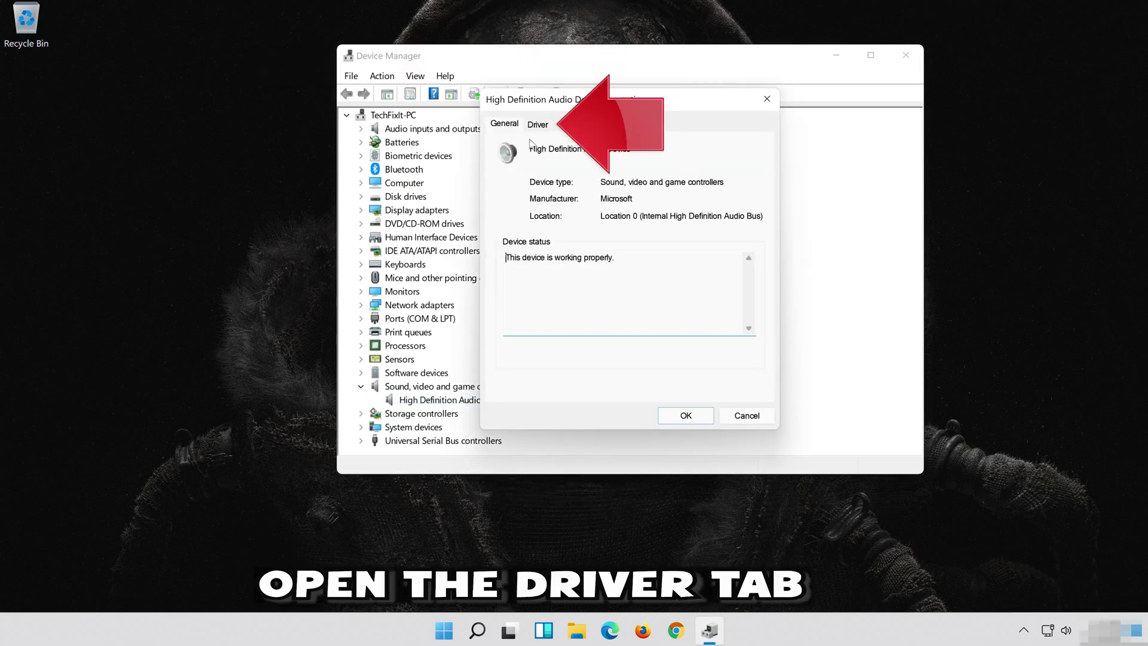
{"action": "left_click", "coordinate": [543, 125]}
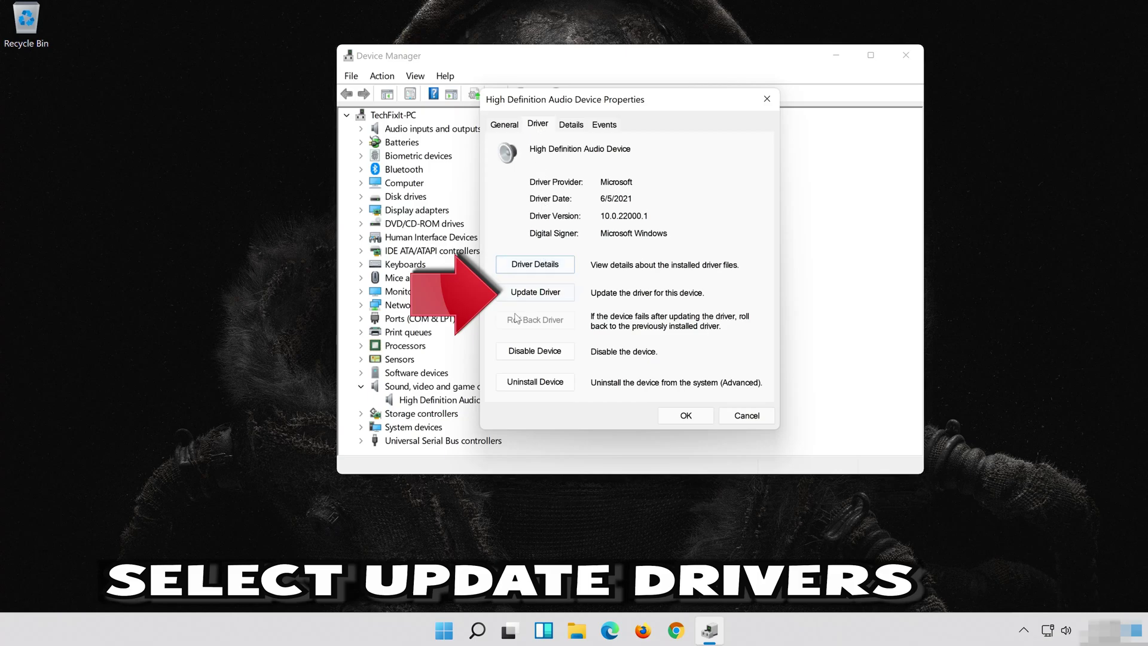
Search automatically for an updated High Definition Audio Device driver and continue to Windows Update to check for updates.
{"action": "left_click", "coordinate": [538, 293]}
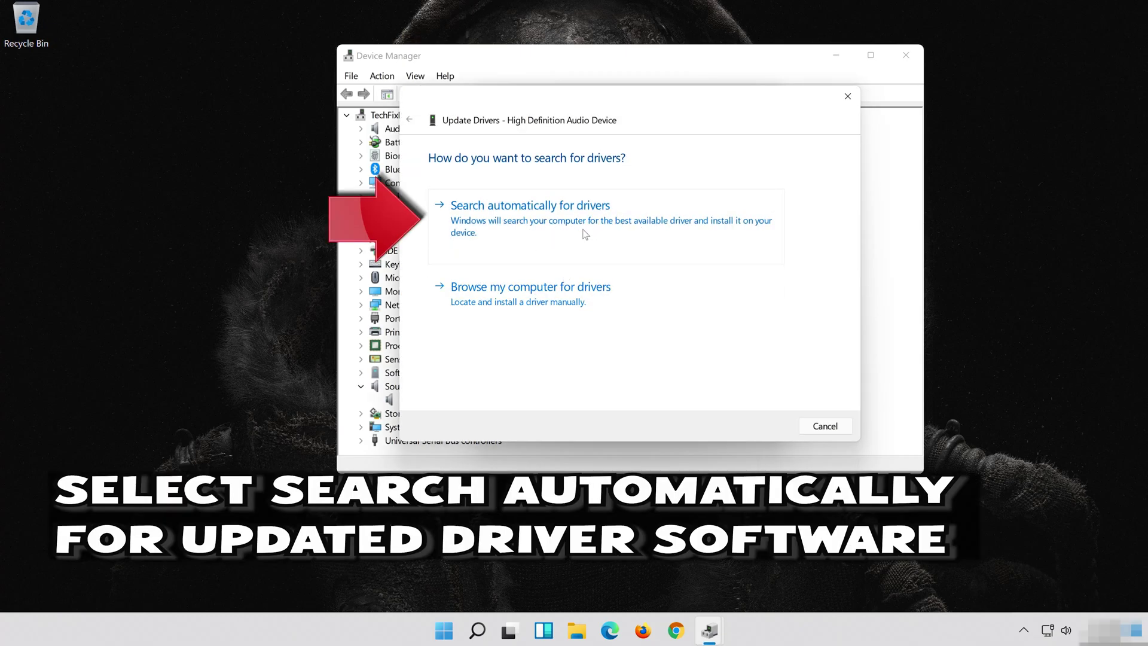
{"action": "left_click", "coordinate": [629, 231]}
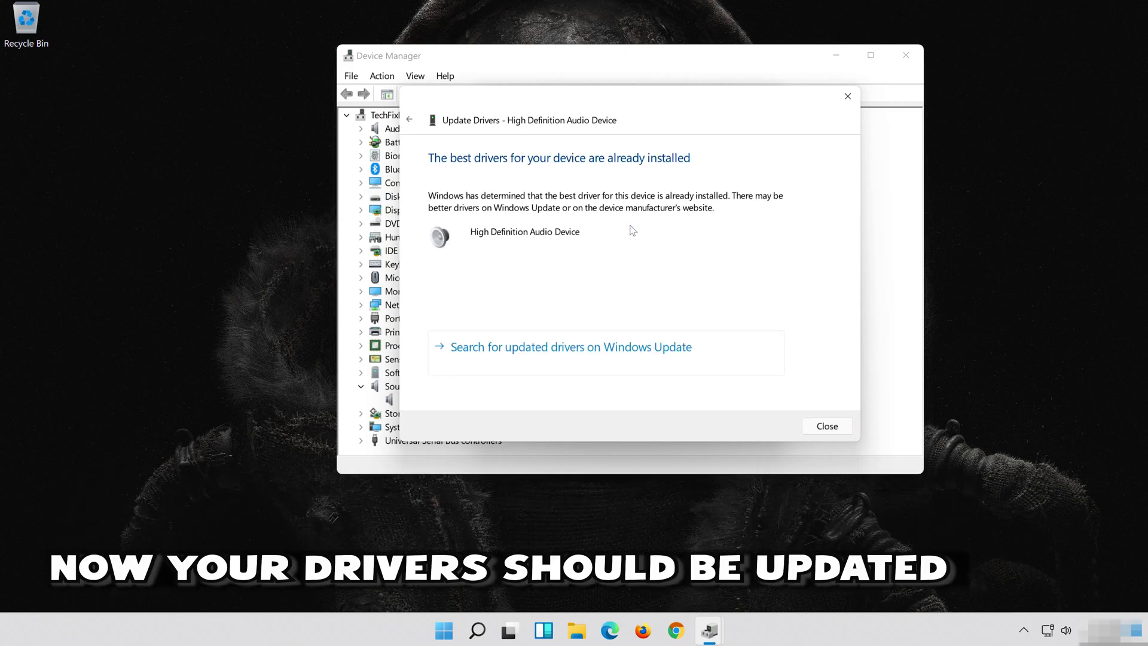
{"action": "left_click", "coordinate": [612, 358]}
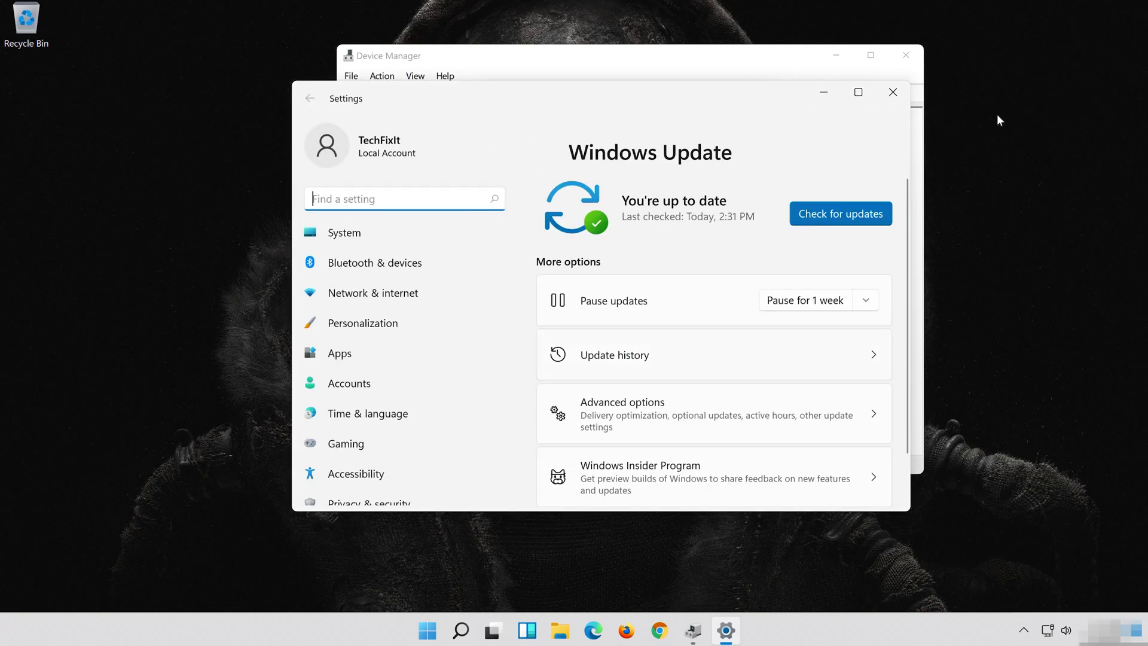
{"action": "left_click", "coordinate": [836, 214]}
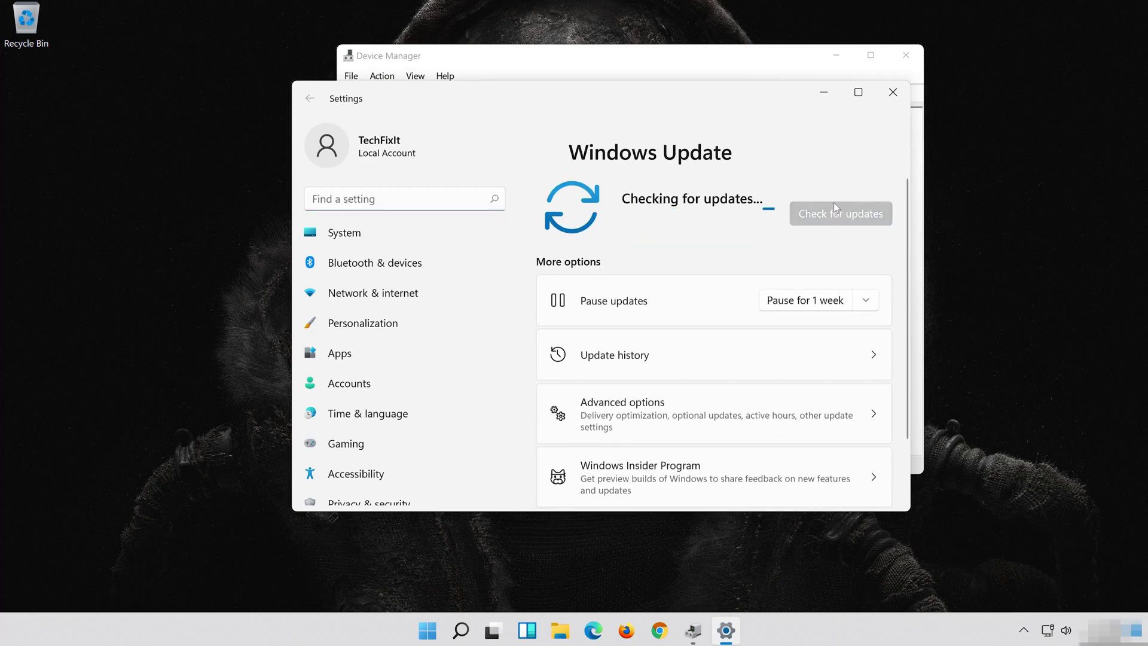